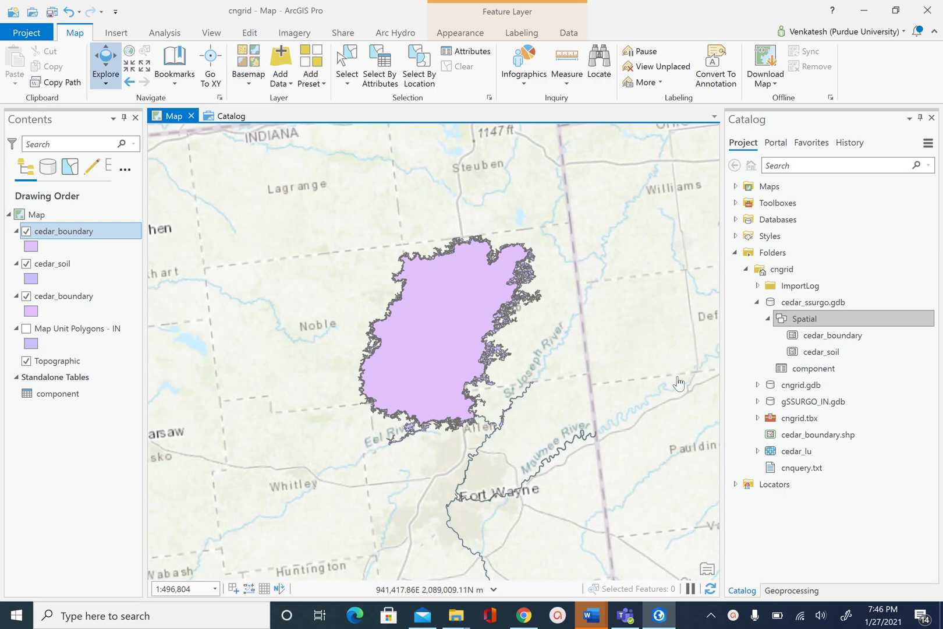
Review the Spatial feature dataset, its cedar_boundary and cedar_soil feature classes, and the component table in cedar_ssurgo.gdb.
left_click(831, 320)
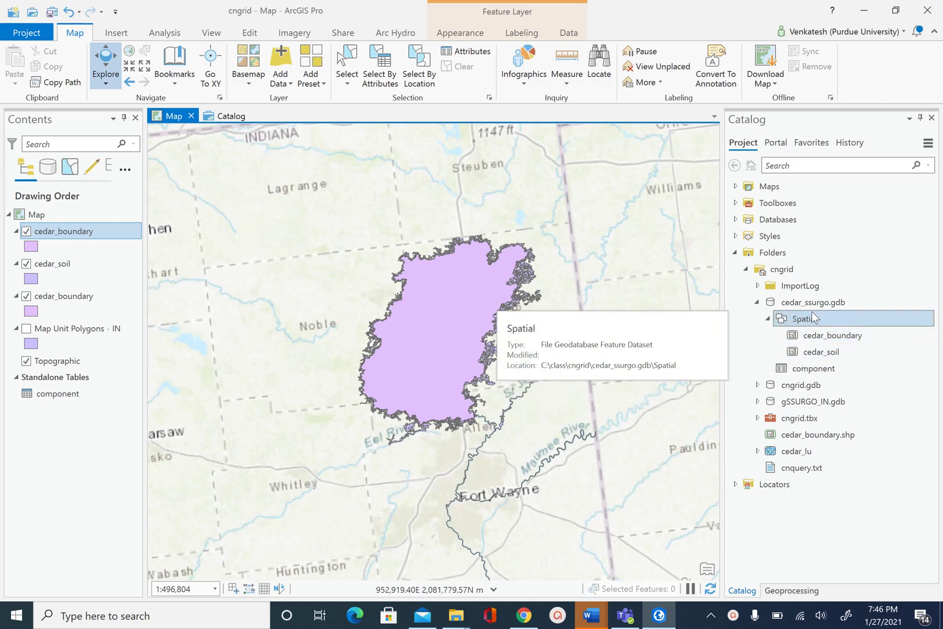
left_click(817, 337)
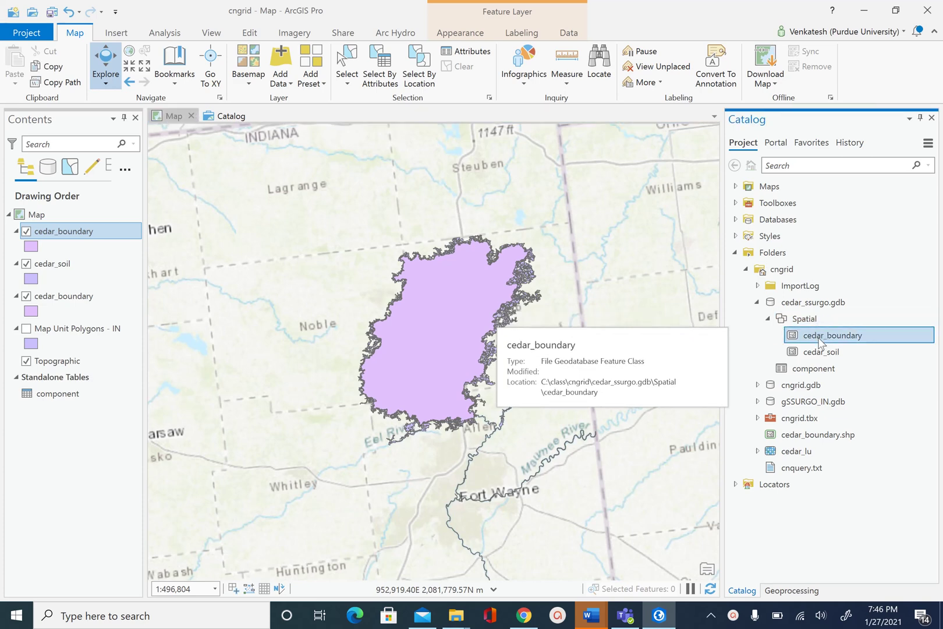
left_click(817, 354)
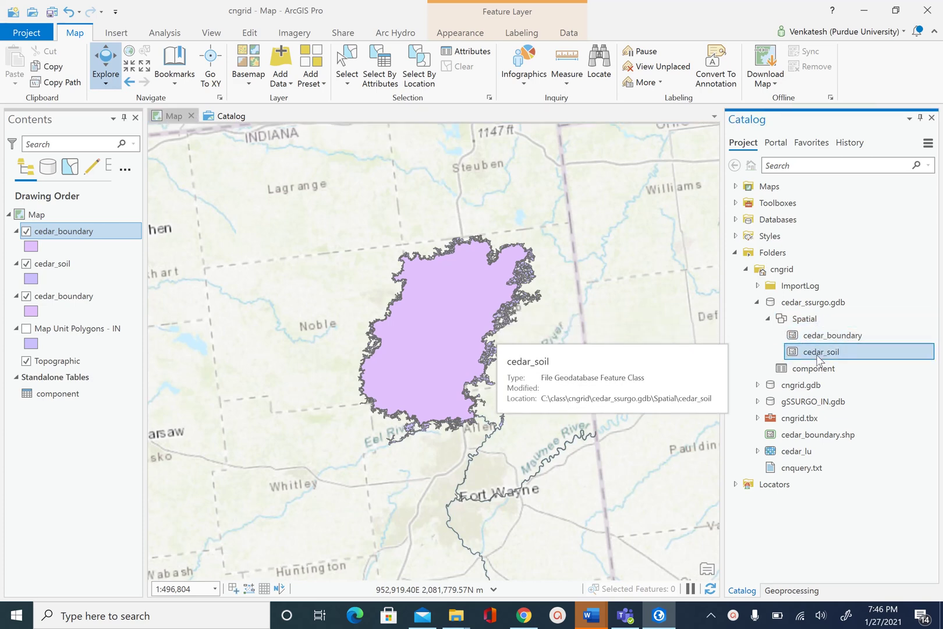
left_click(810, 371)
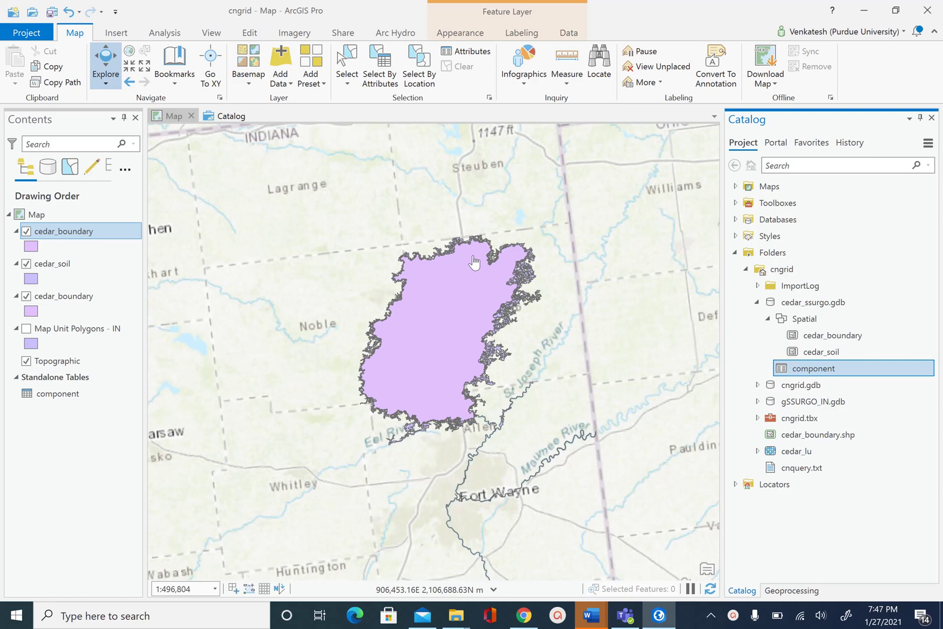
Find the Clip analysis tool and set cedar_soil as the input features and cedar_boundary:1 as the clip features.
left_click(797, 592)
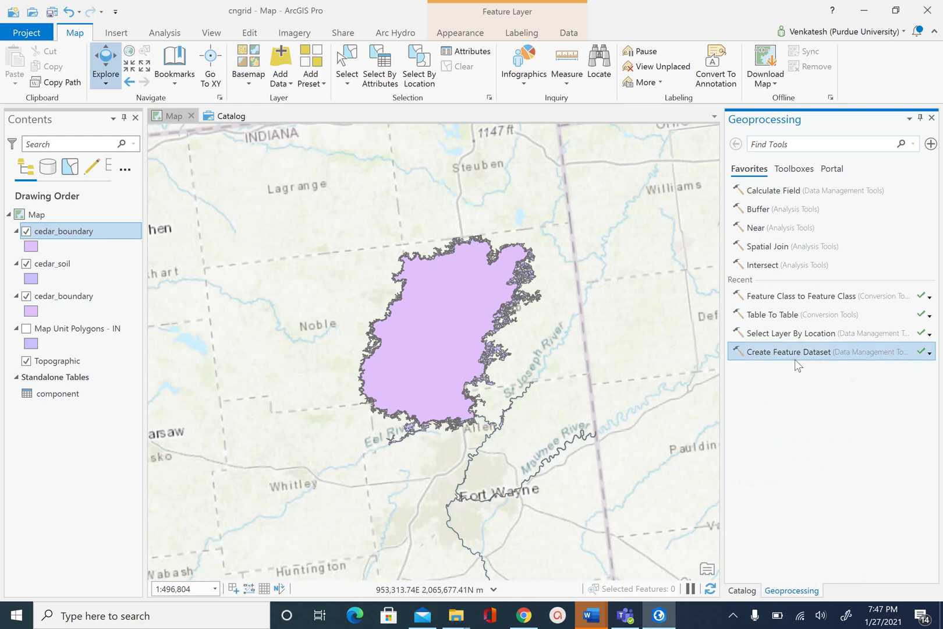
left_click(798, 145)
type("clip")
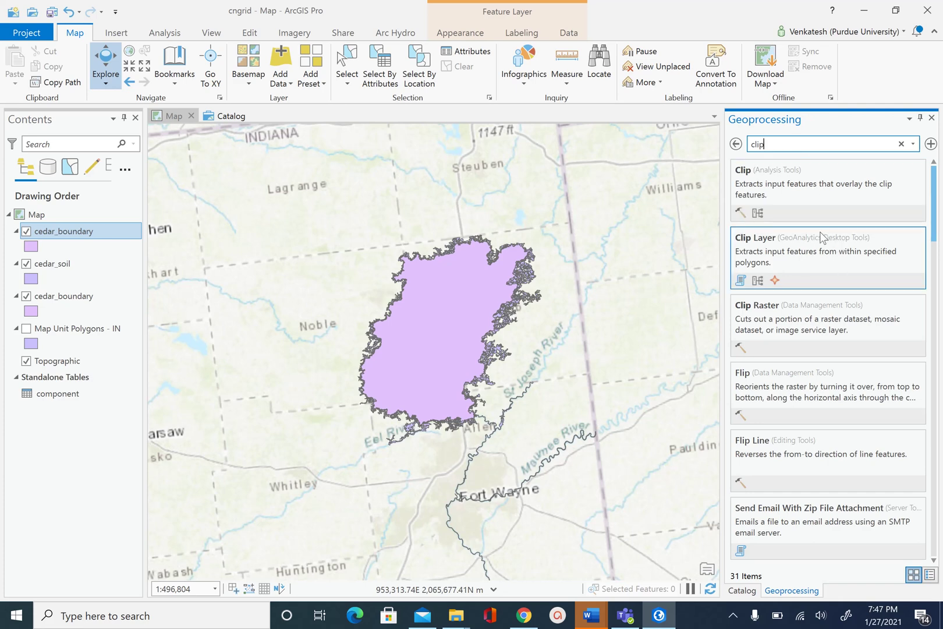
left_click(793, 195)
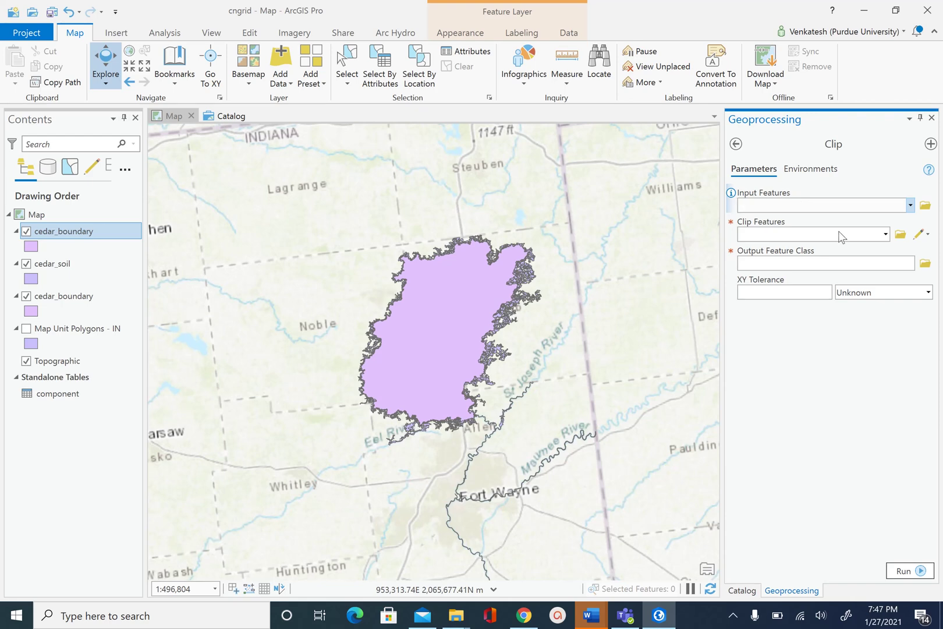
left_click(909, 205)
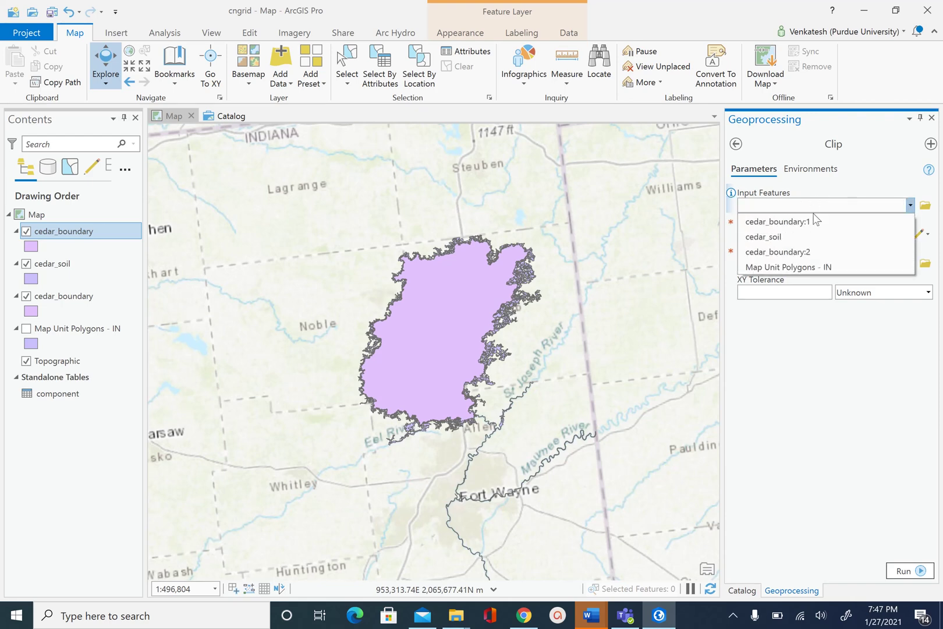
left_click(790, 238)
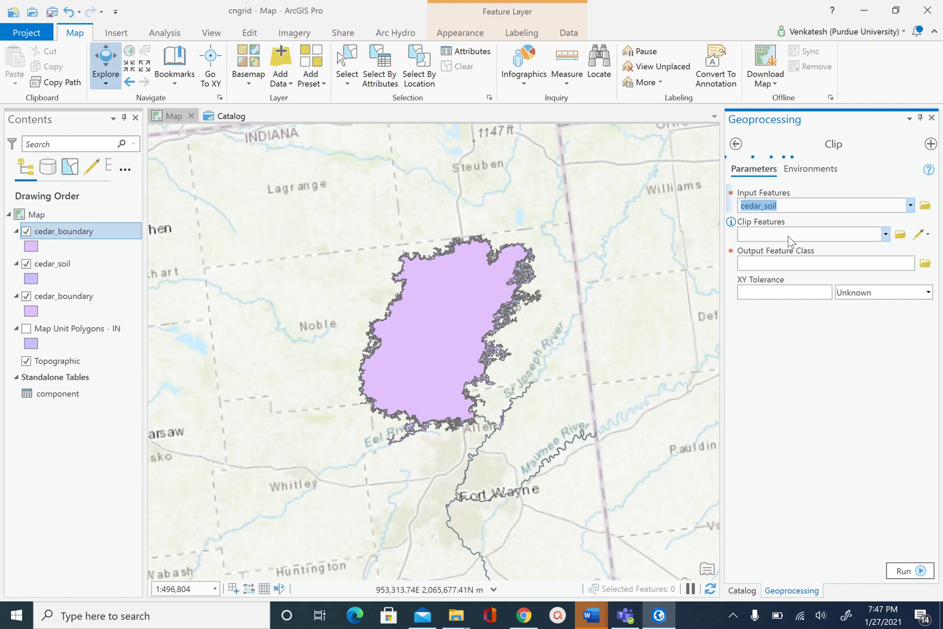
left_click(885, 234)
left_click(828, 254)
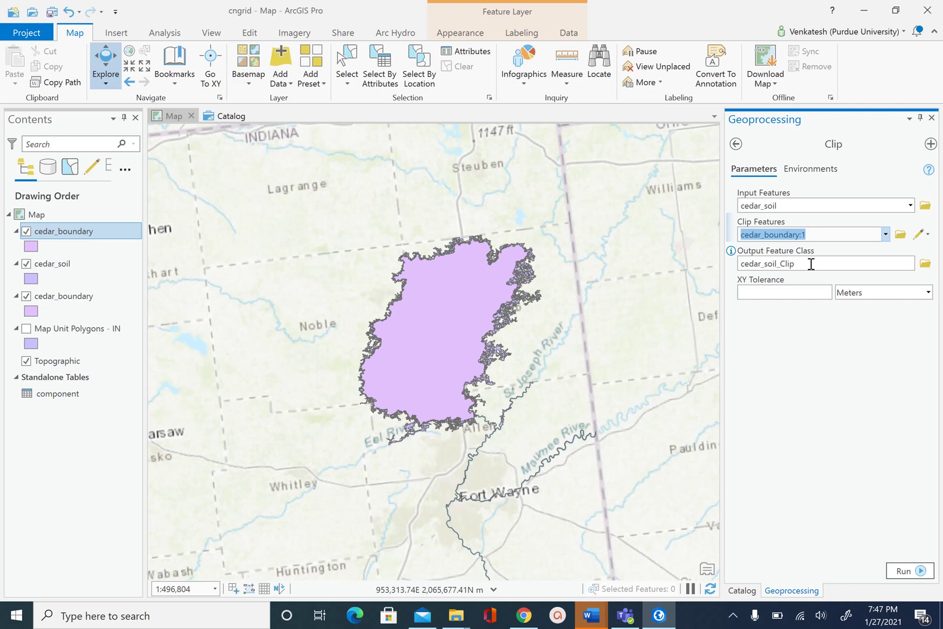
Browse to the Spatial feature dataset of cedar_ssurgo.gdb in the cngrid folder as the Clip output location.
left_click(926, 267)
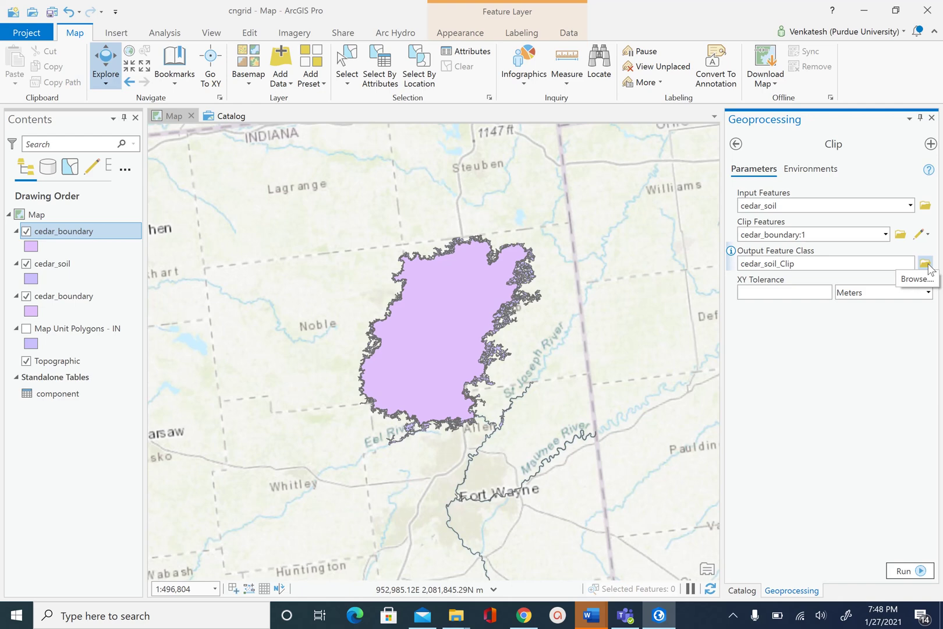
left_click(925, 265)
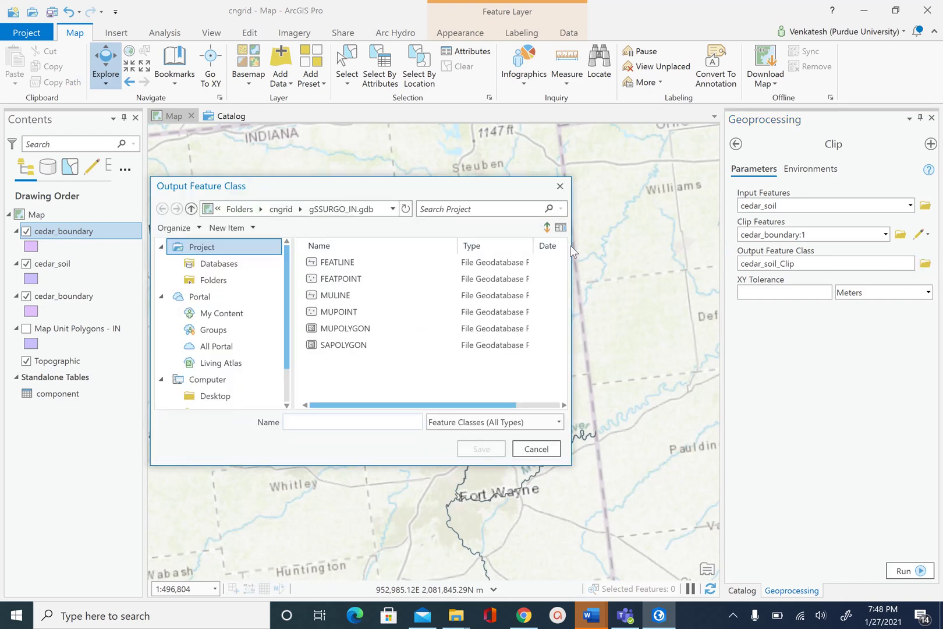
left_click(223, 283)
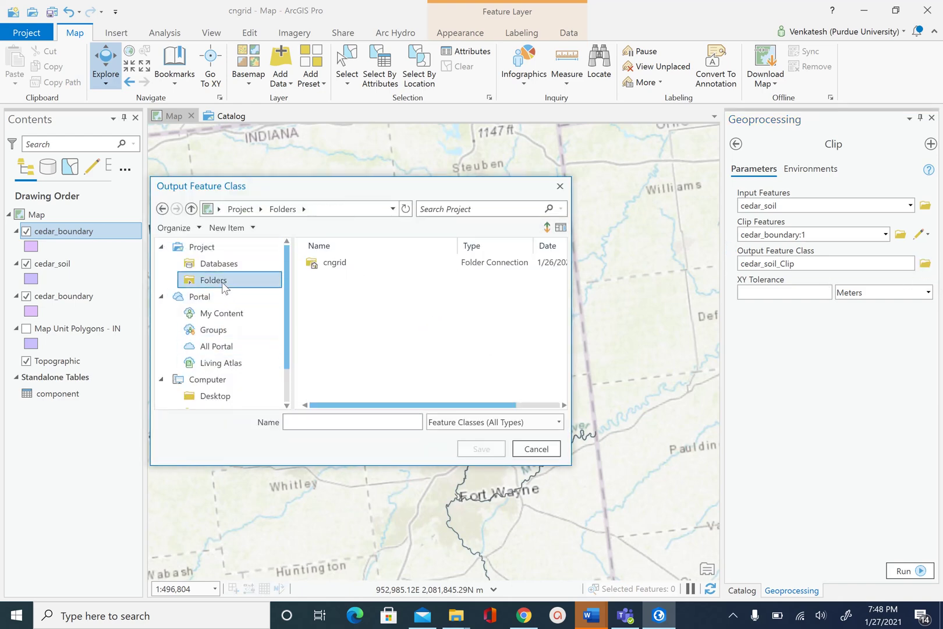
double_click(325, 263)
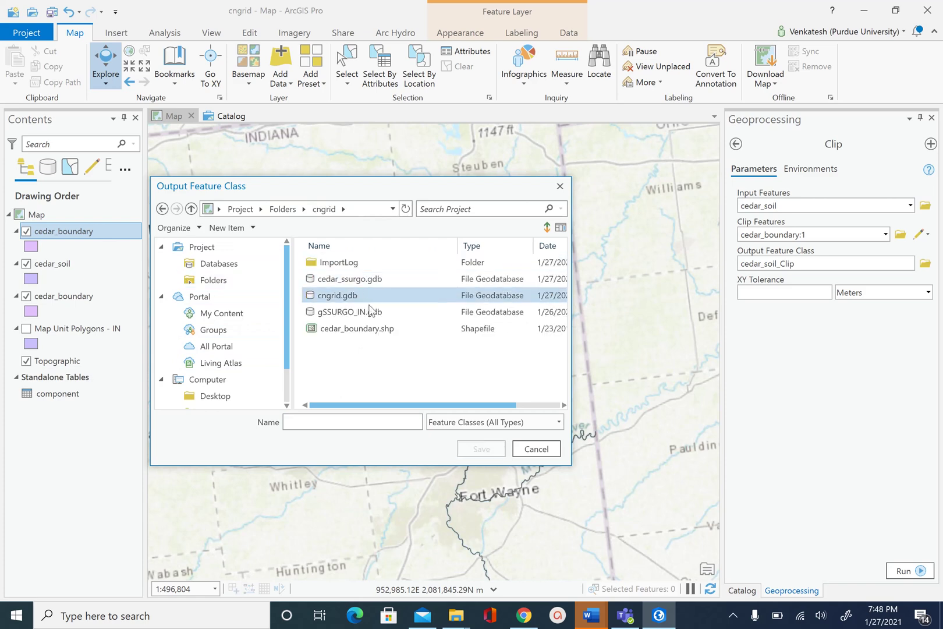
double_click(354, 280)
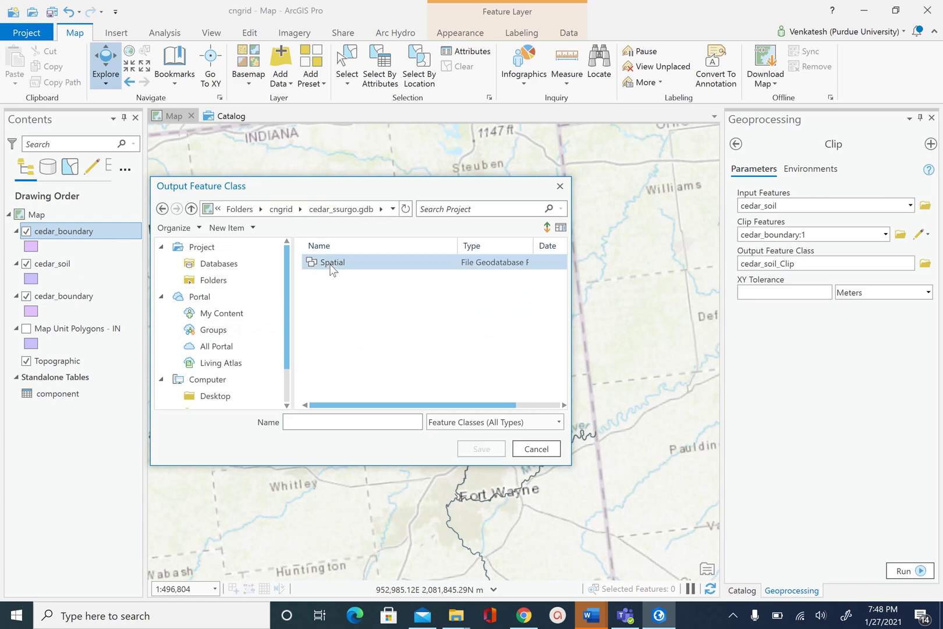
double_click(331, 263)
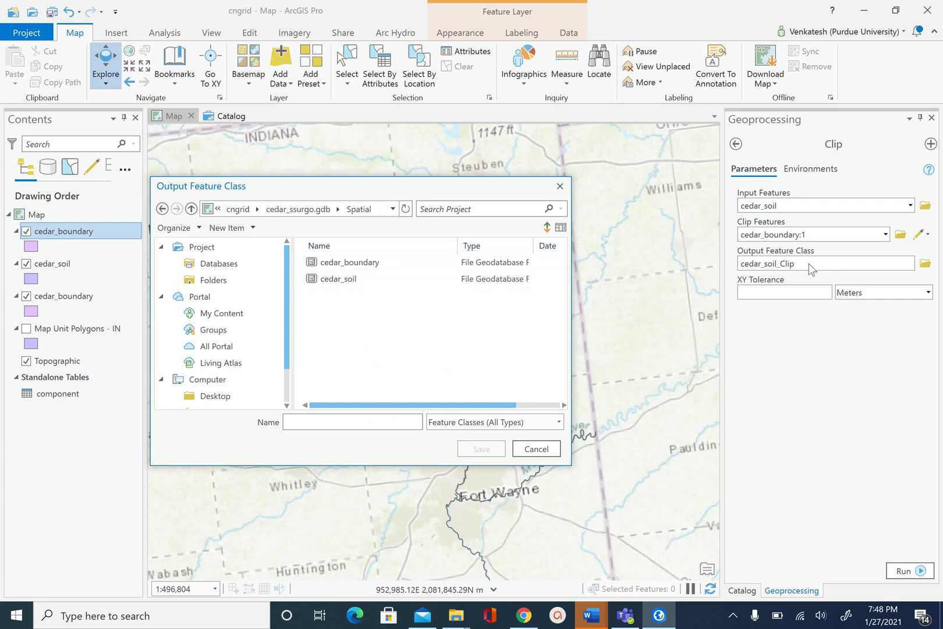
Name the output feature class cedar_soil_clip and run the Clip tool.
left_click(337, 423)
type("cedar_")
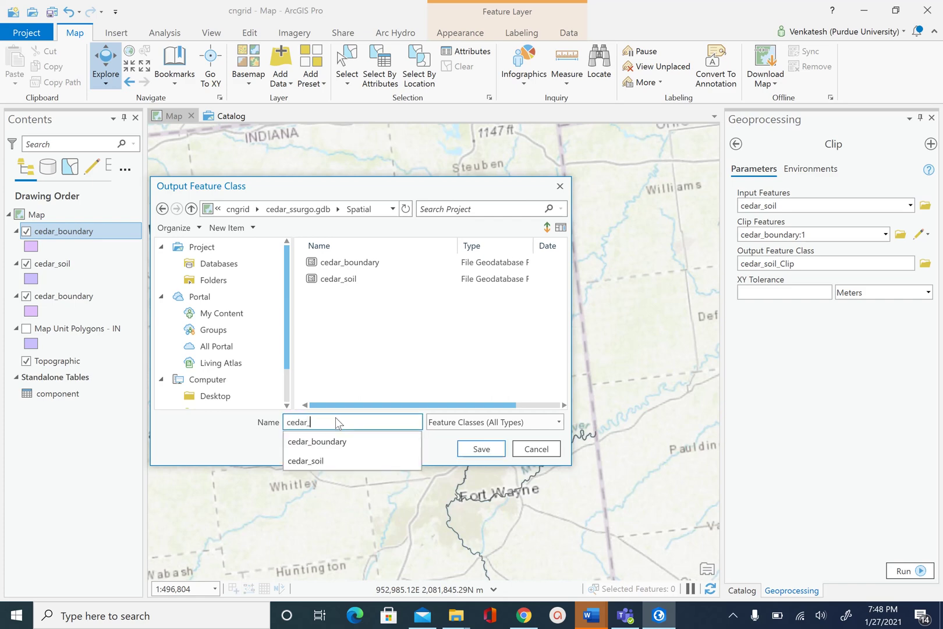
type("sp")
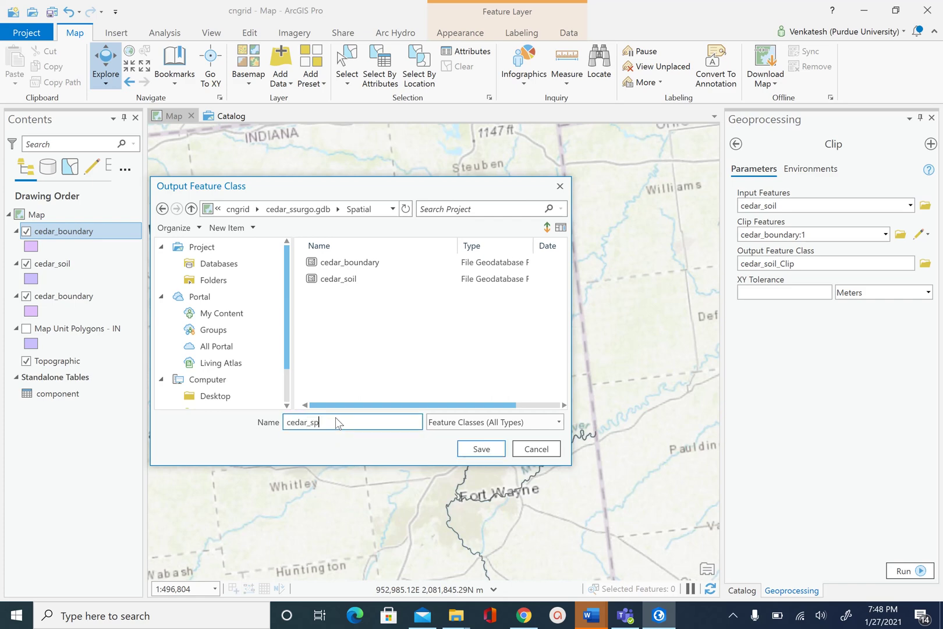
key("BackSpace")
type("oil_clip")
left_click(485, 453)
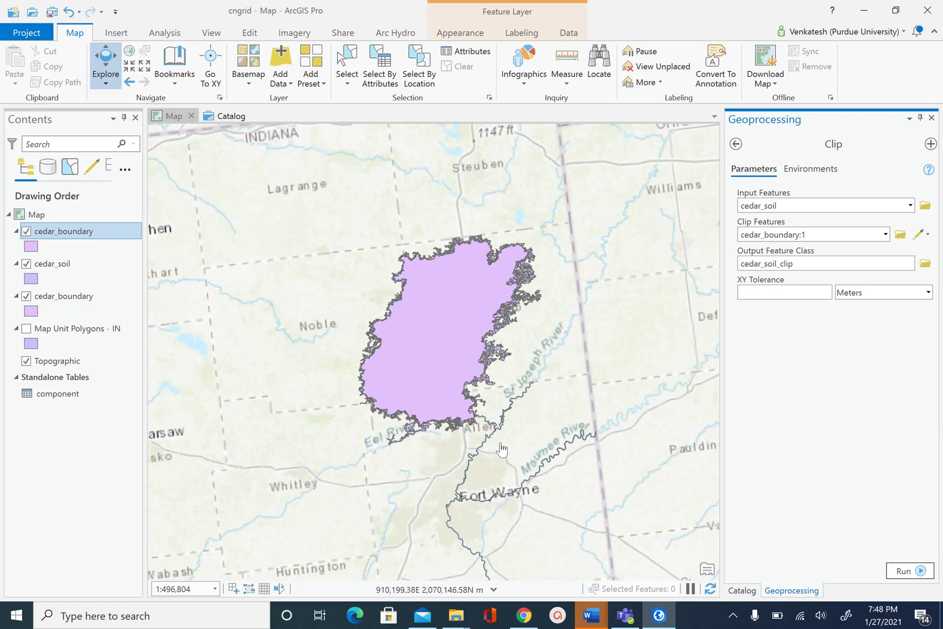
left_click(903, 571)
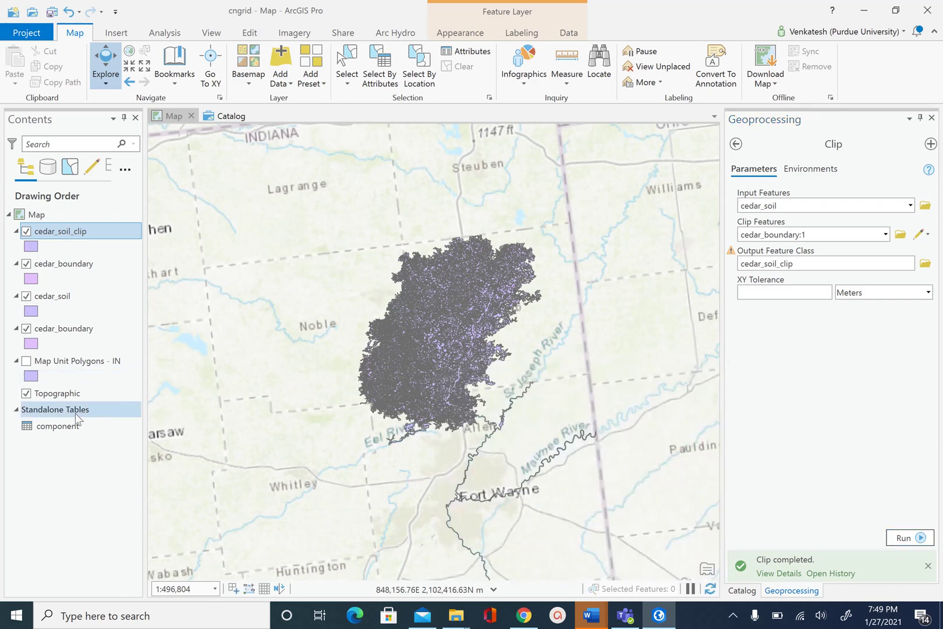
Hide cedar_soil, move the upper cedar_boundary layer above cedar_soil_clip, and toggle its visibility to compare extents, leaving it hidden.
left_click(26, 296)
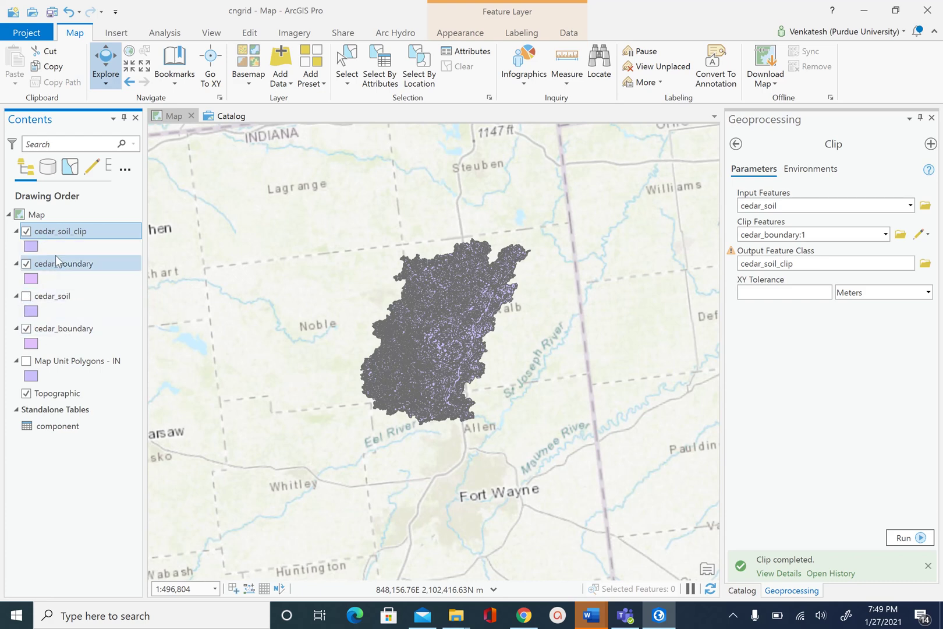
left_click_drag(68, 261, 66, 231)
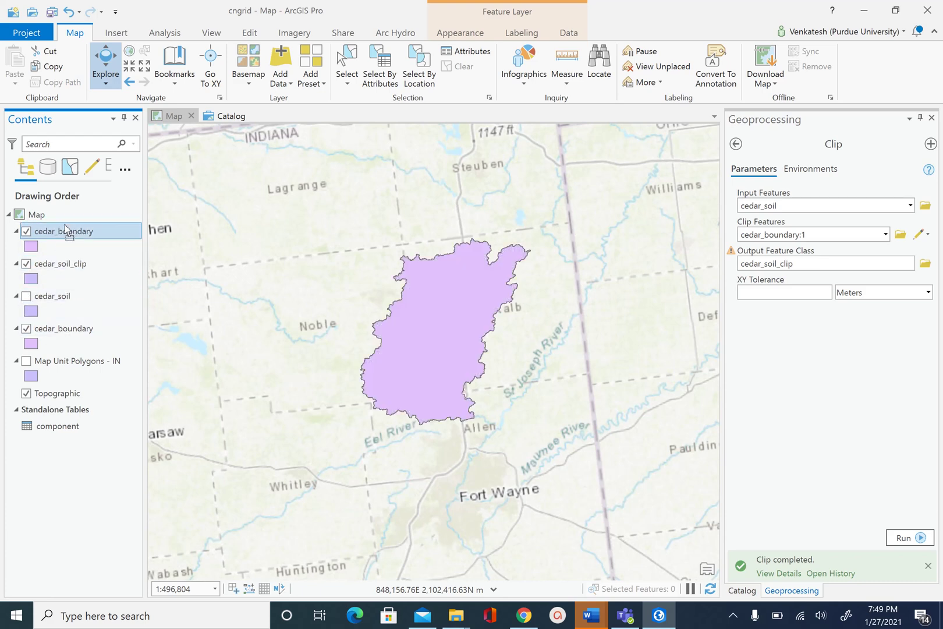
left_click(25, 232)
left_click(26, 231)
left_click(26, 231)
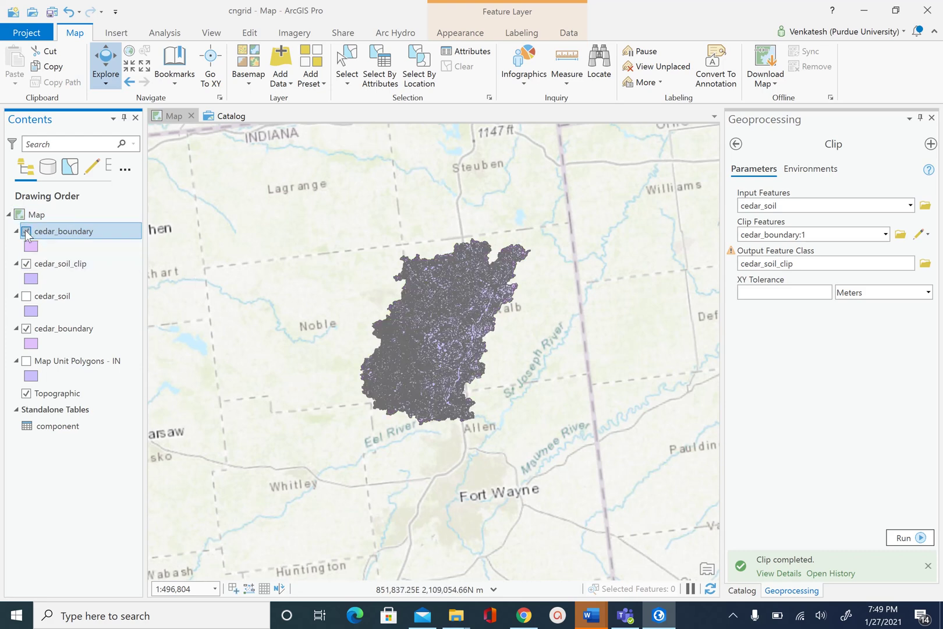
left_click(26, 232)
left_click(26, 232)
Leave the Clip tool and show the project's catalog contents to check for the clipped soil feature class.
left_click(736, 144)
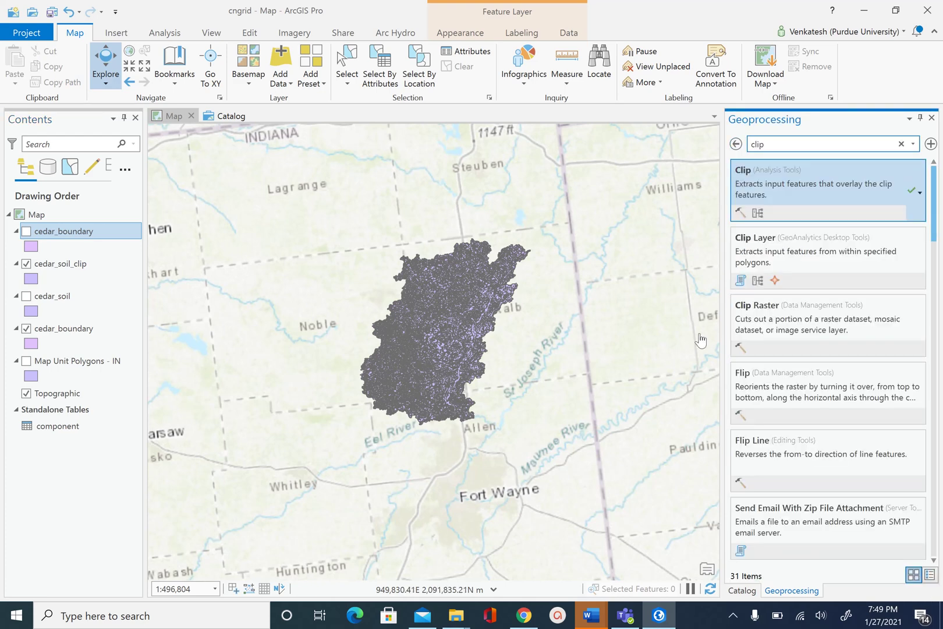
left_click(735, 144)
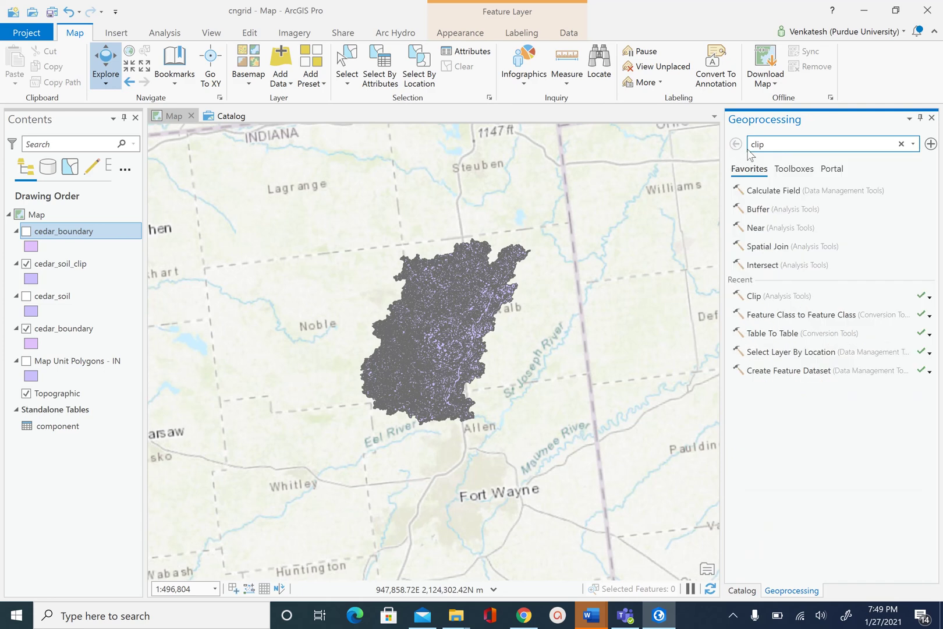
left_click(744, 589)
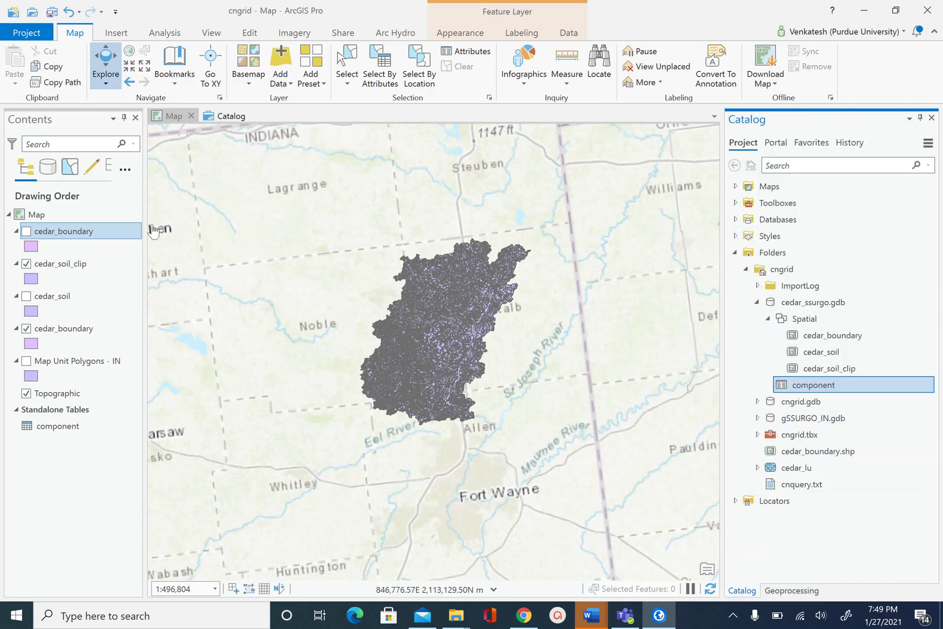
Open the attribute table of cedar_soil_clip and narrow the MUKEY column.
right_click(99, 264)
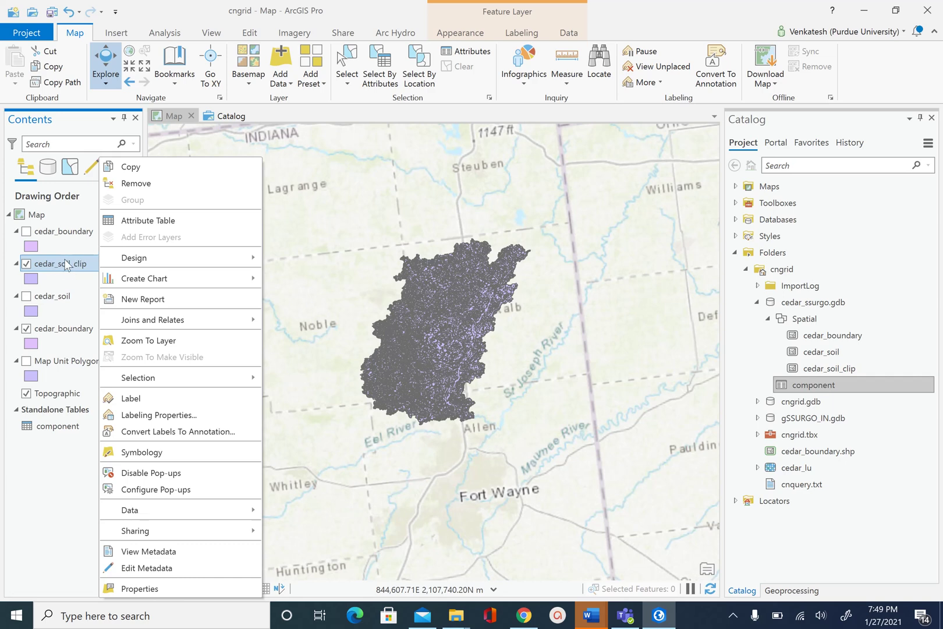
left_click(134, 222)
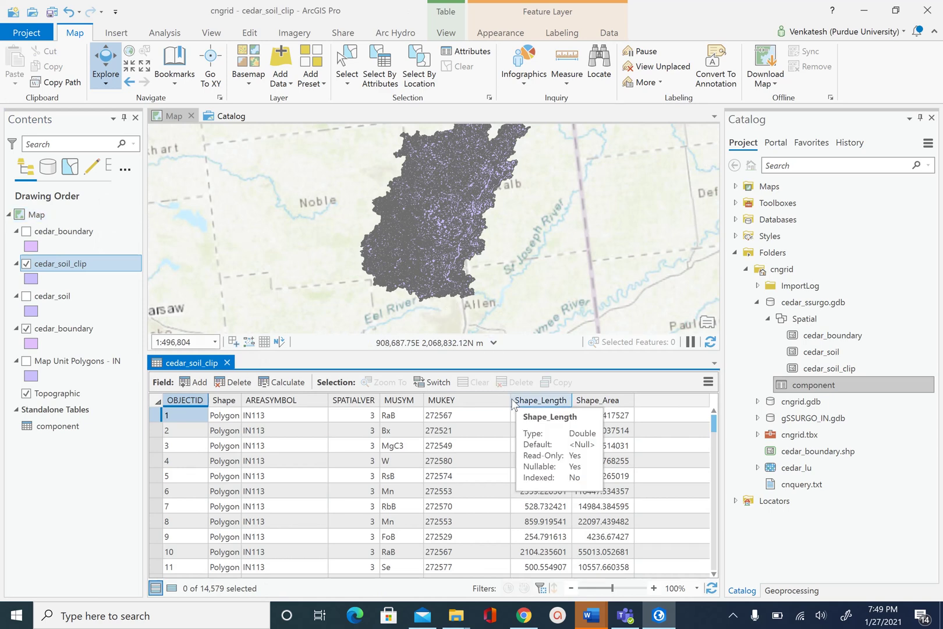
left_click_drag(509, 400, 488, 405)
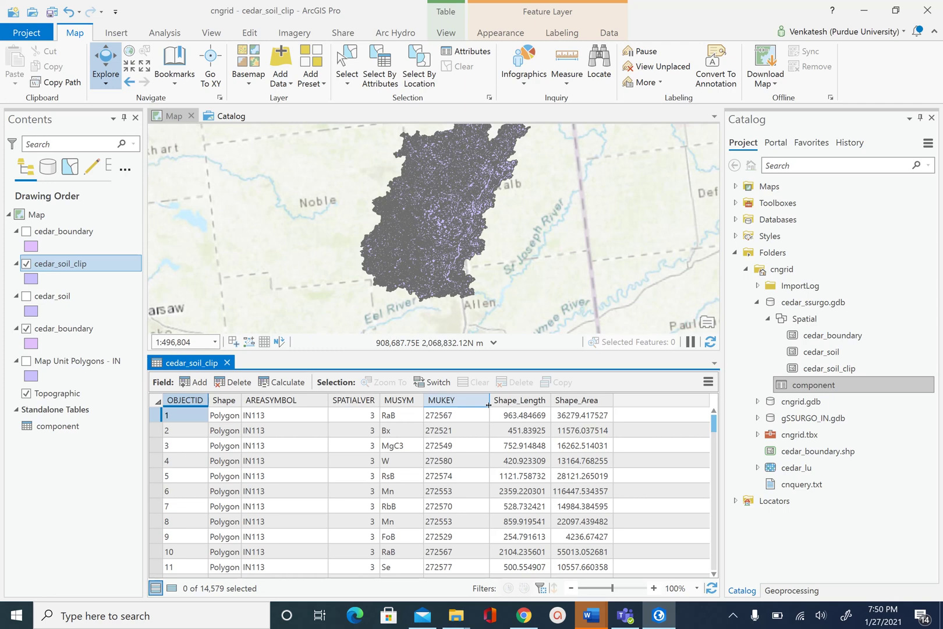
Add a Text field named SoilCode to cedar_soil_clip, save the field changes, and return to the attribute table.
left_click(200, 383)
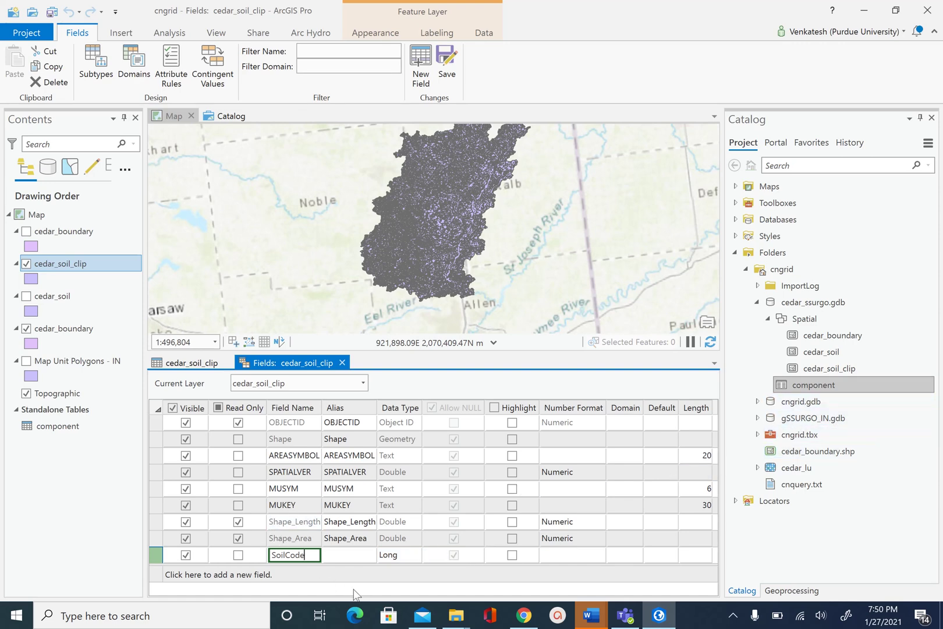
left_click(398, 558)
left_click(393, 557)
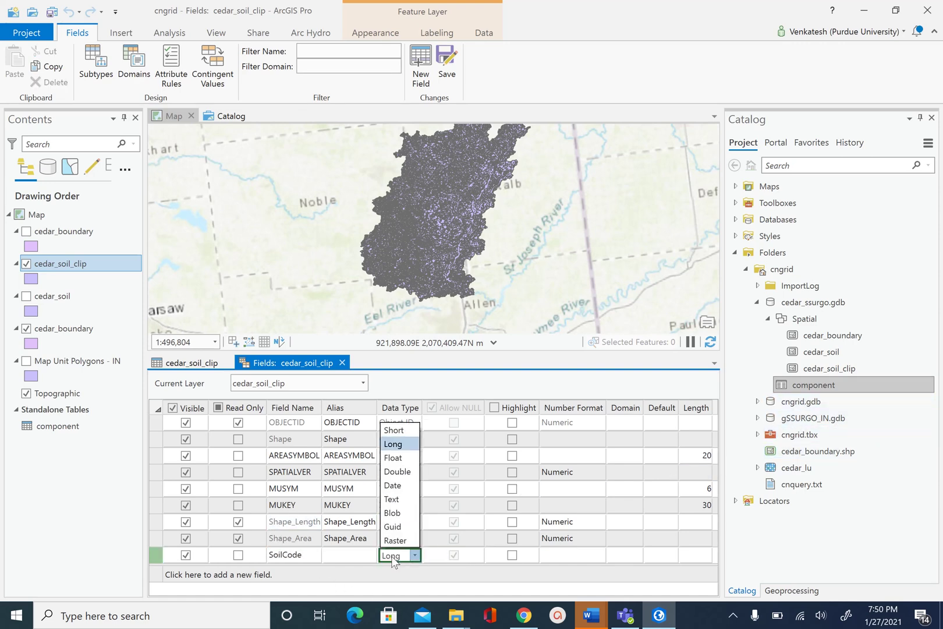
left_click(400, 499)
left_click(289, 556)
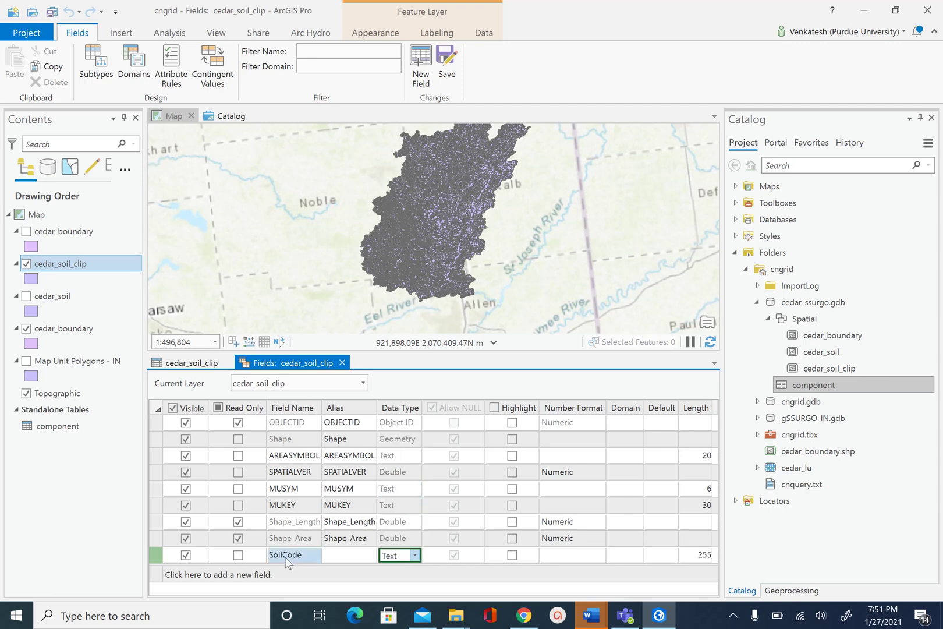
left_click(457, 561)
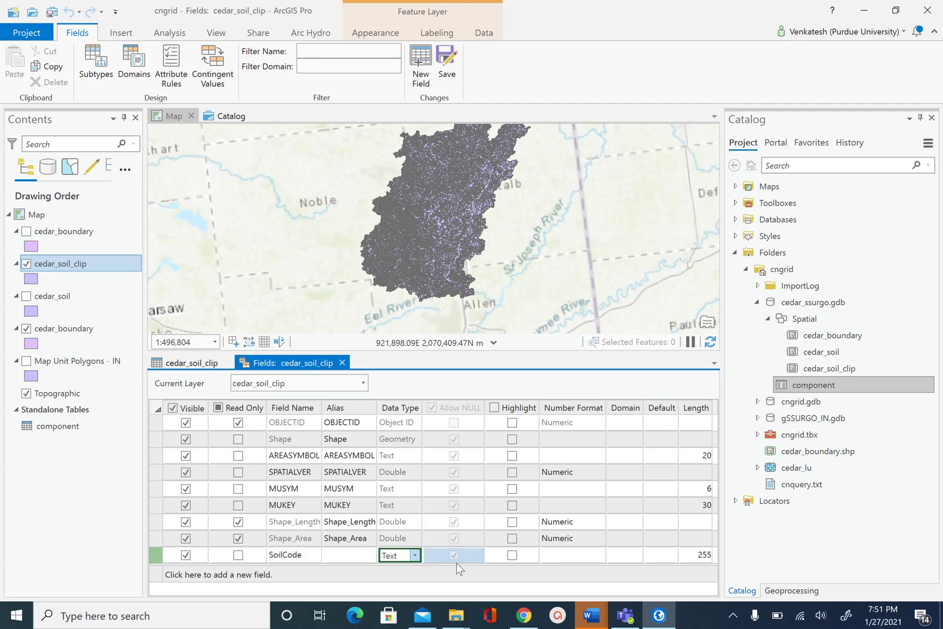
left_click(448, 68)
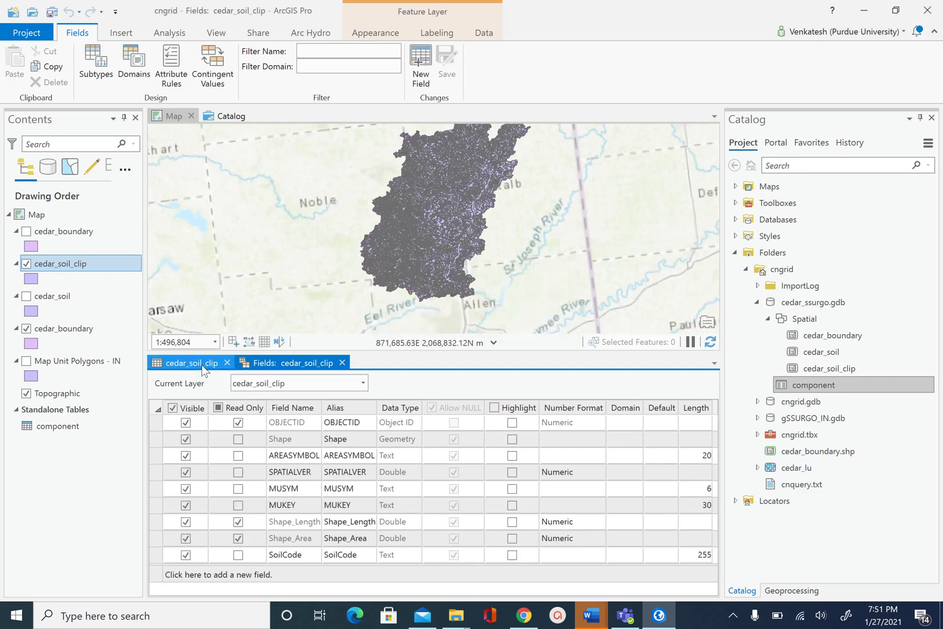
left_click(202, 367)
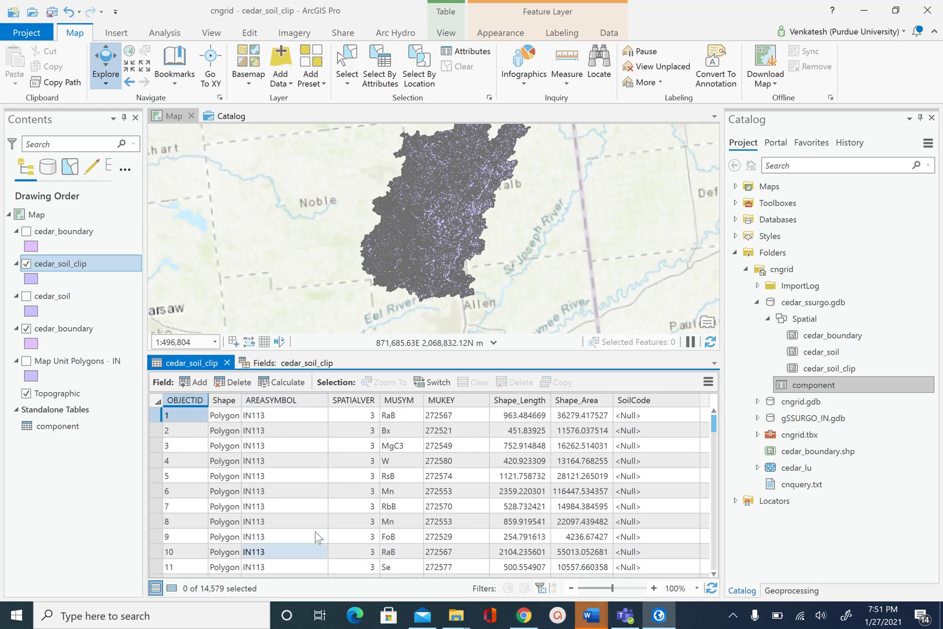
Join the component table to cedar_soil_clip using MUKEY as the join field in both, keeping all target features.
mouse_move(657, 401)
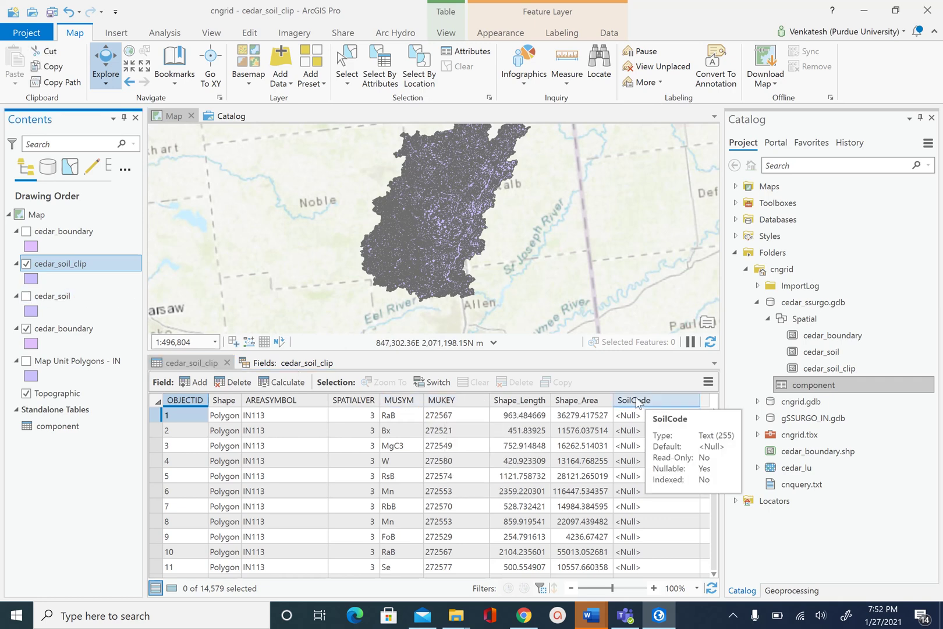
right_click(67, 269)
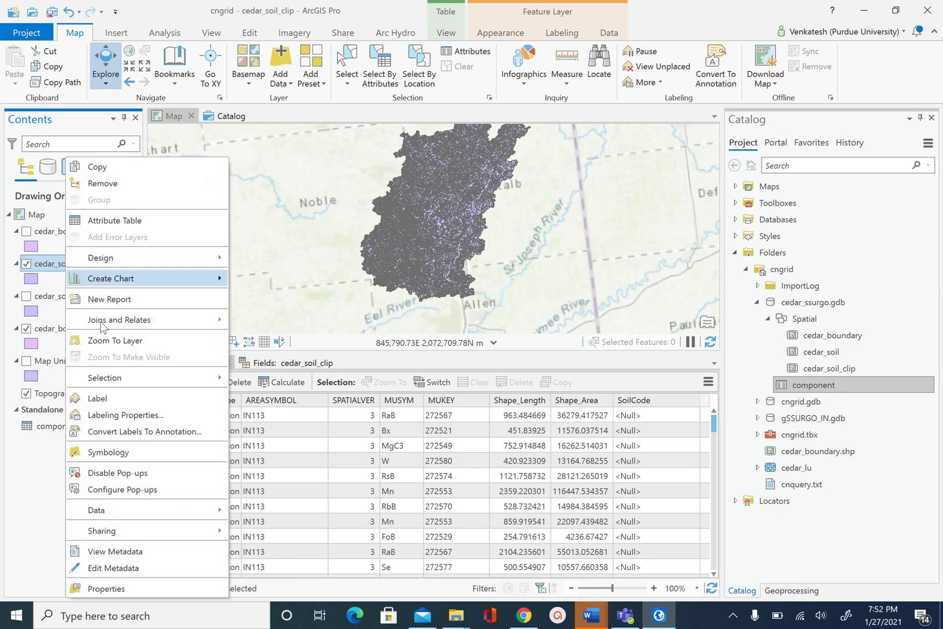
mouse_move(130, 325)
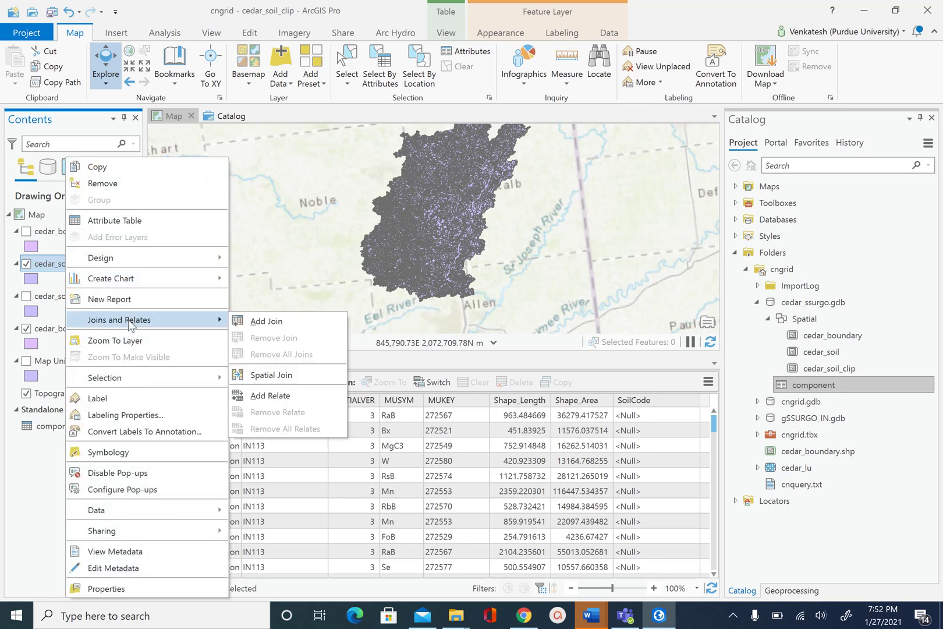
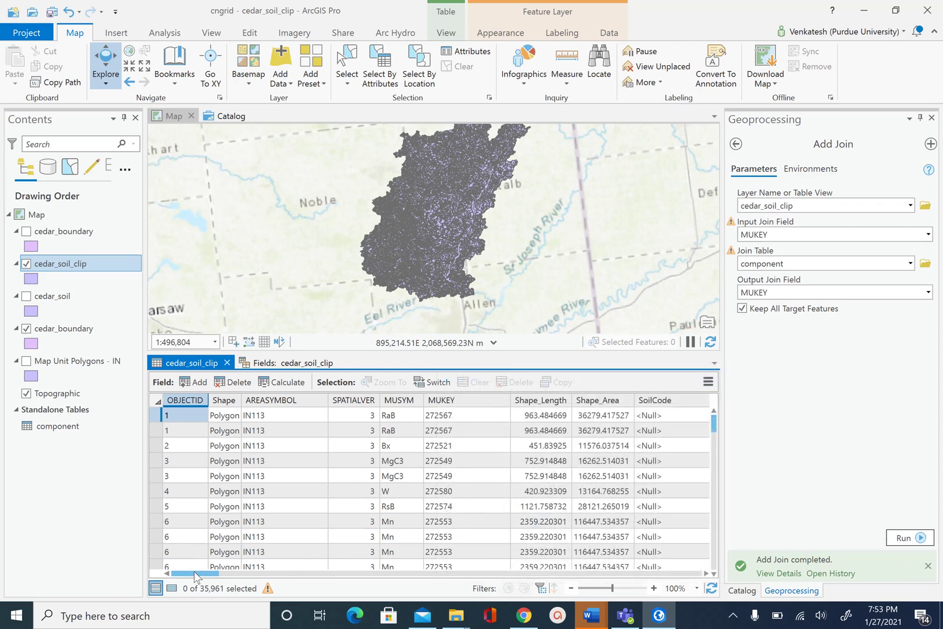
Examine the joined Hydrologic Group column in the cedar_soil_clip attribute table and return to the SoilCode column.
left_click_drag(195, 576, 429, 598)
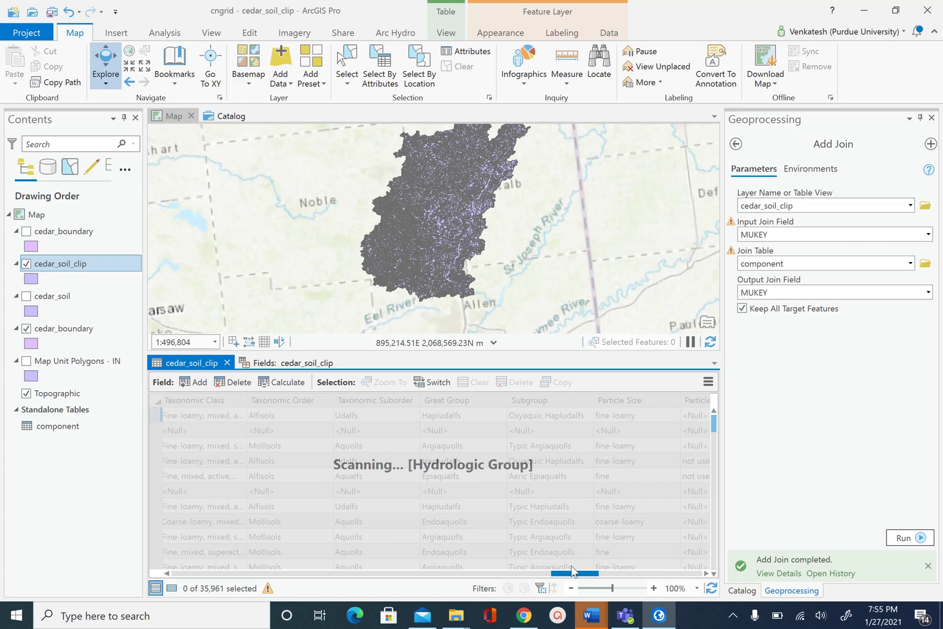
left_click_drag(571, 565, 544, 565)
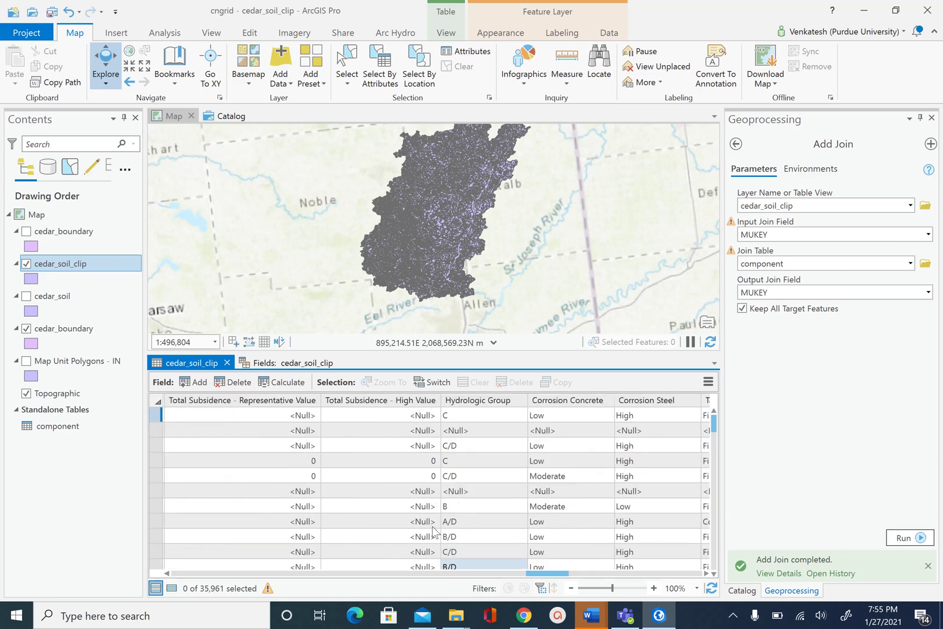
left_click(498, 400)
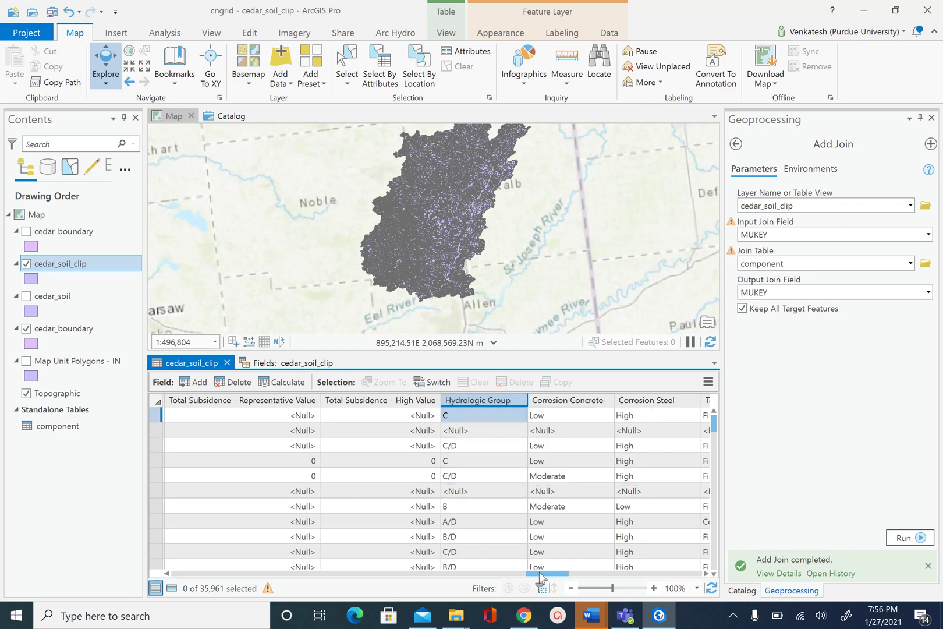
left_click_drag(540, 576, 186, 575)
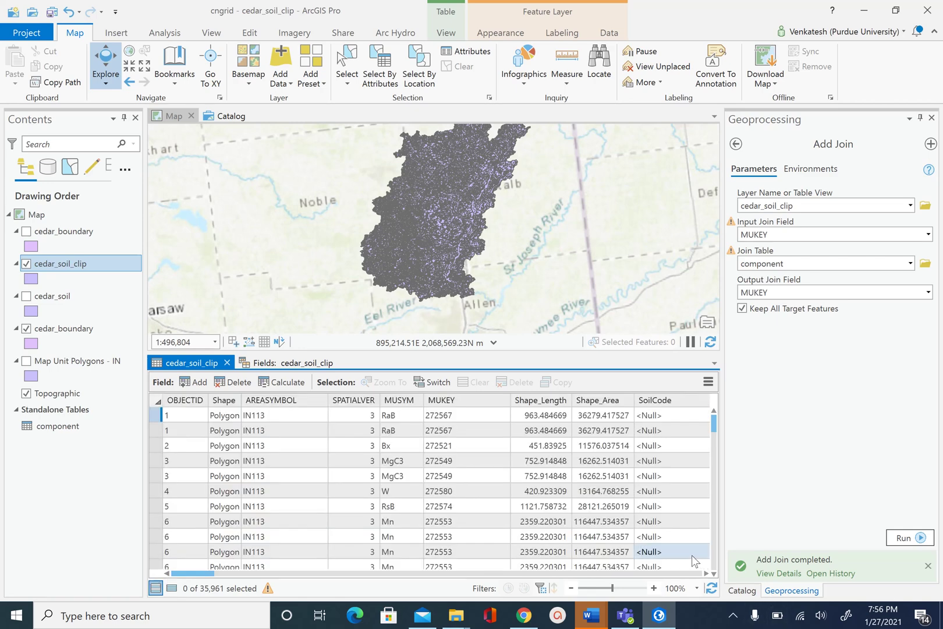
left_click(663, 402)
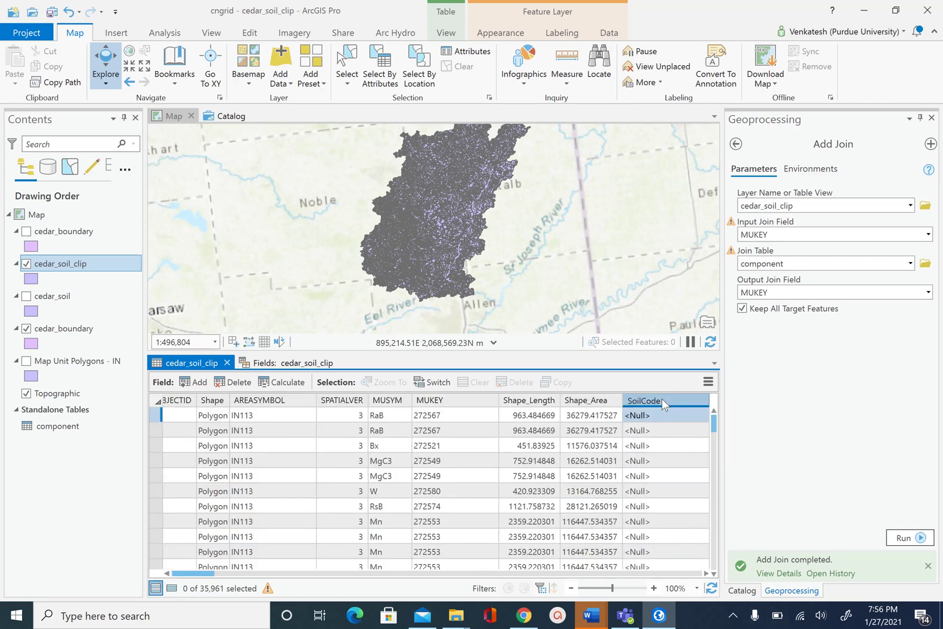
right_click(664, 403)
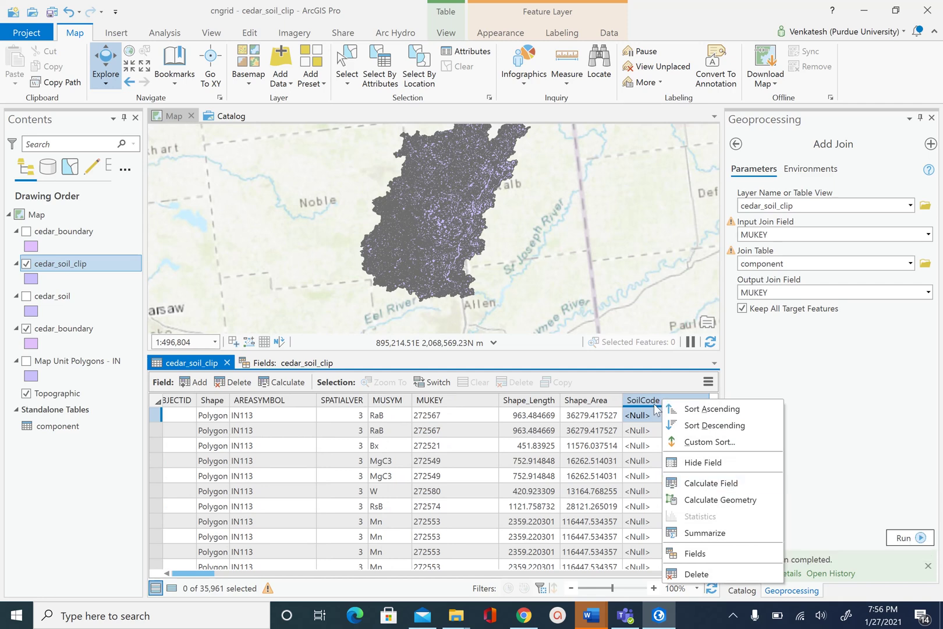
left_click(661, 383)
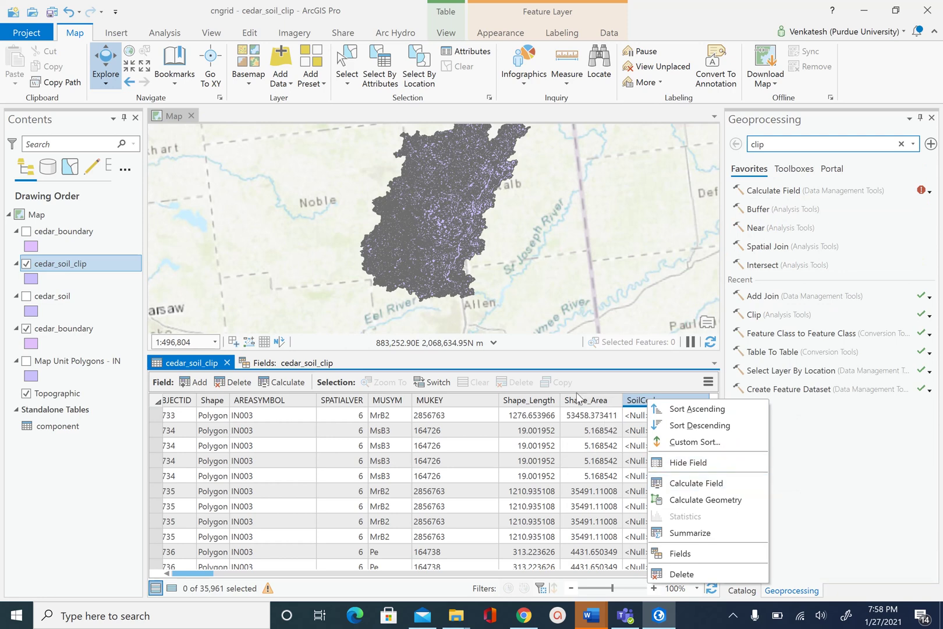
left_click(562, 364)
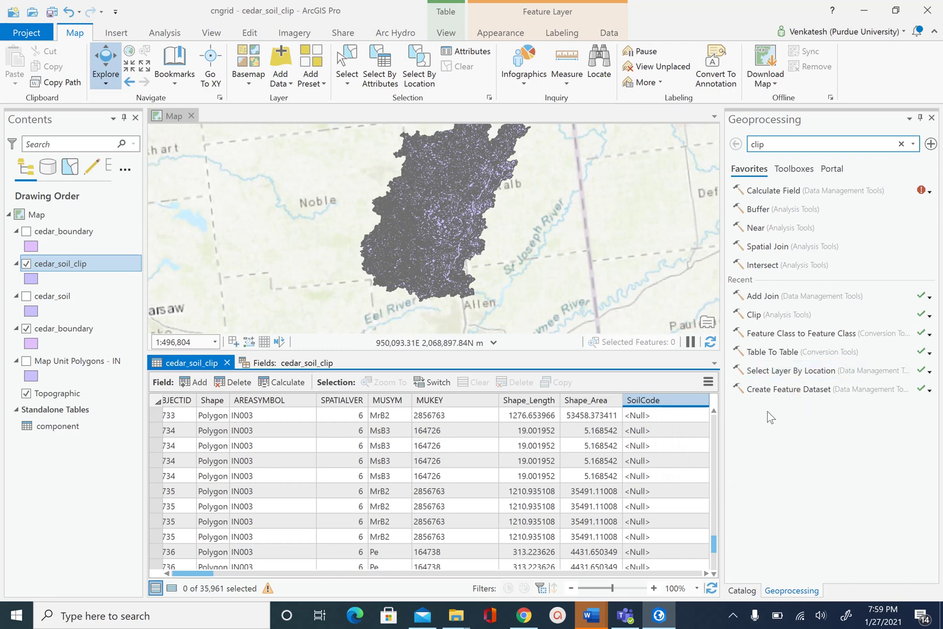
Calculate the SoilCode field of cedar_soil_clip with the Python 3 expression !component.hydgrp!, with undo enabled.
right_click(666, 397)
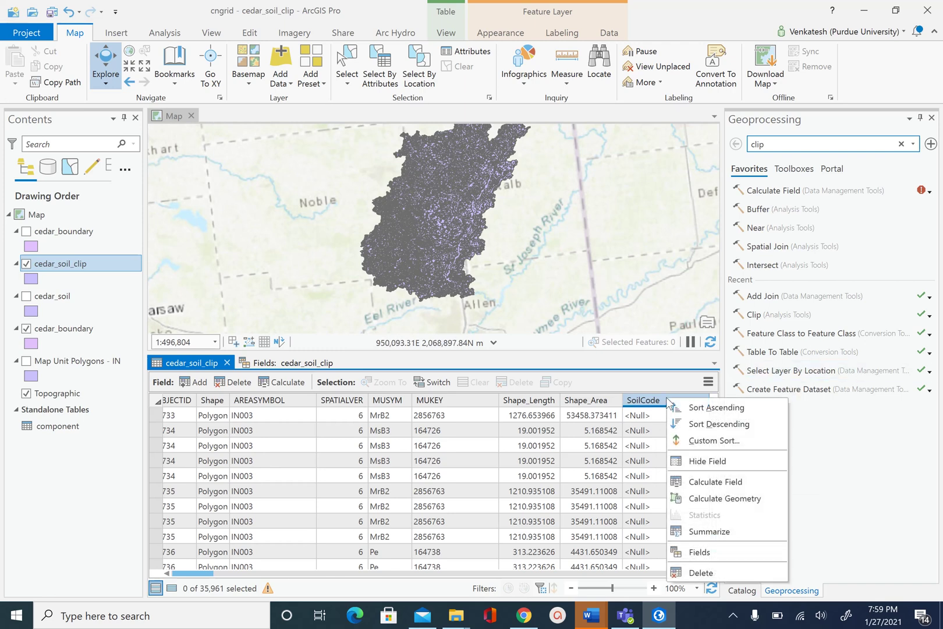
left_click(737, 480)
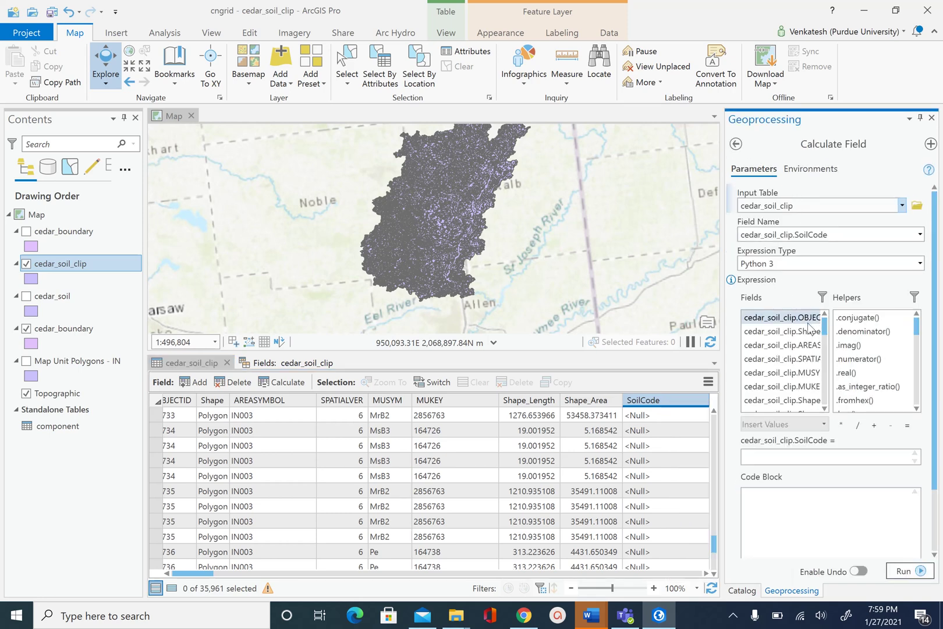
left_click_drag(825, 330, 826, 387)
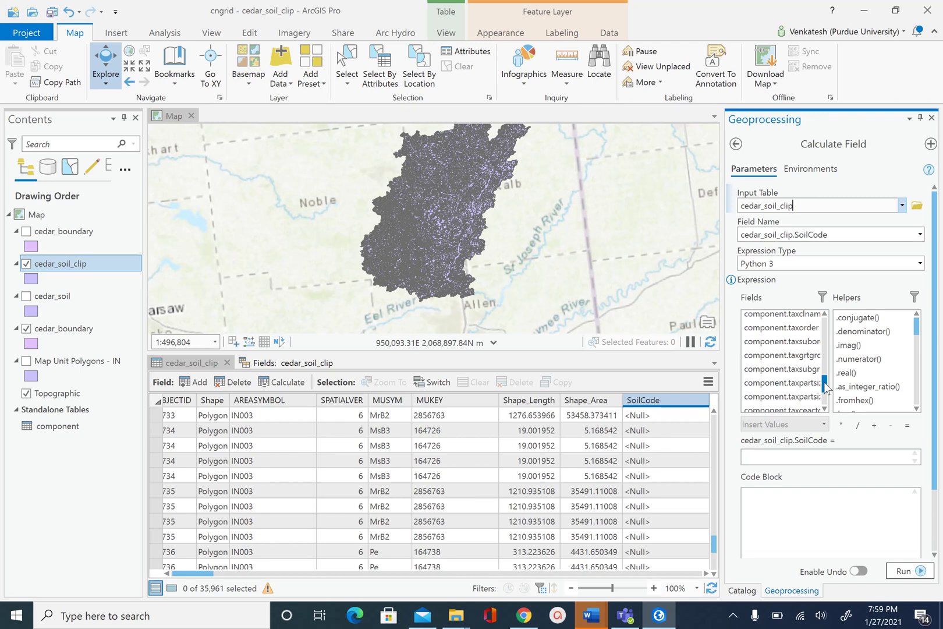
scroll(781, 363, "down", 2)
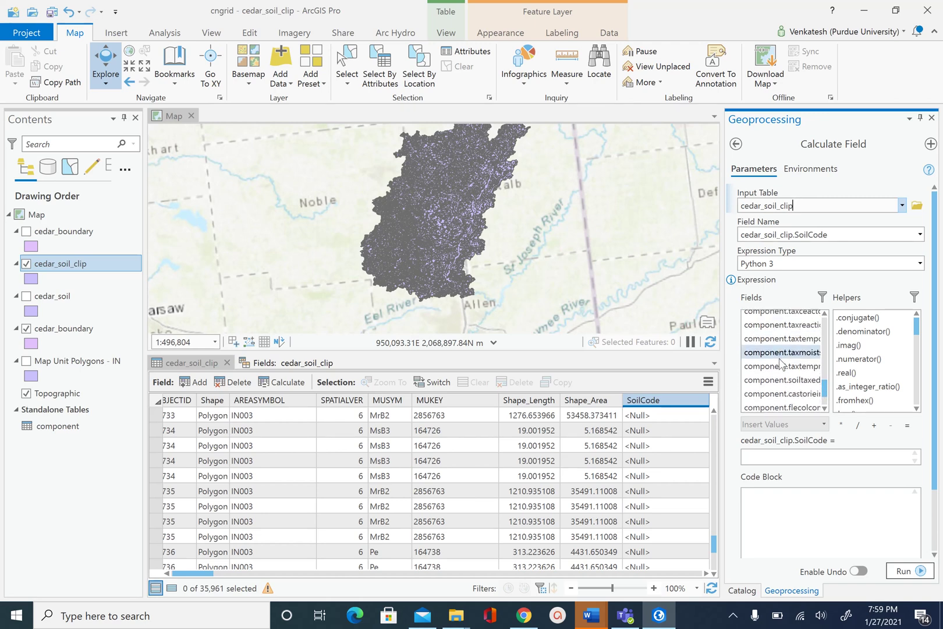
scroll(781, 364, "down", 5)
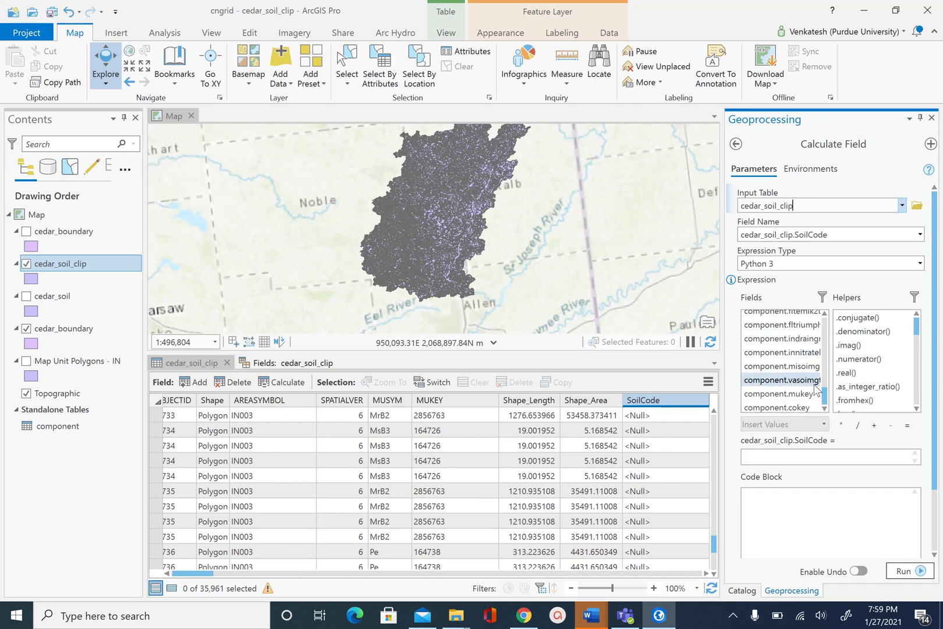
scroll(807, 384, "down", 1)
scroll(807, 384, "up", 3)
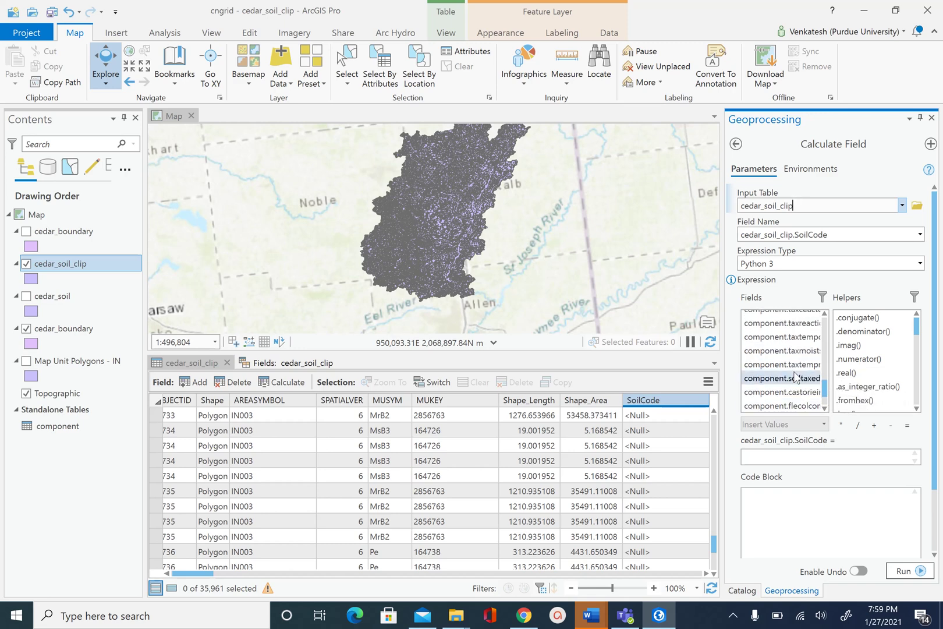
scroll(796, 377, "up", 4)
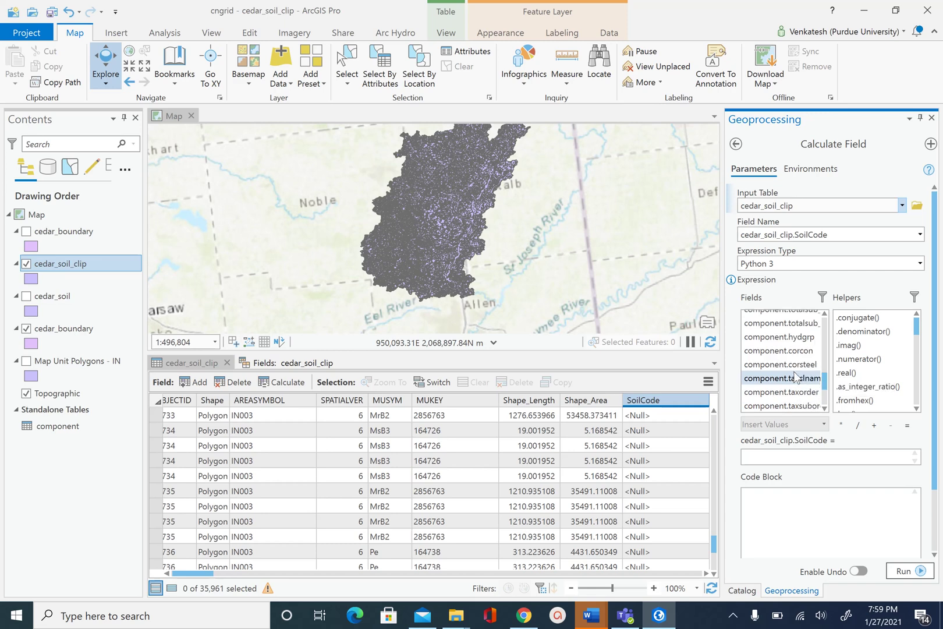
scroll(796, 377, "up", 1)
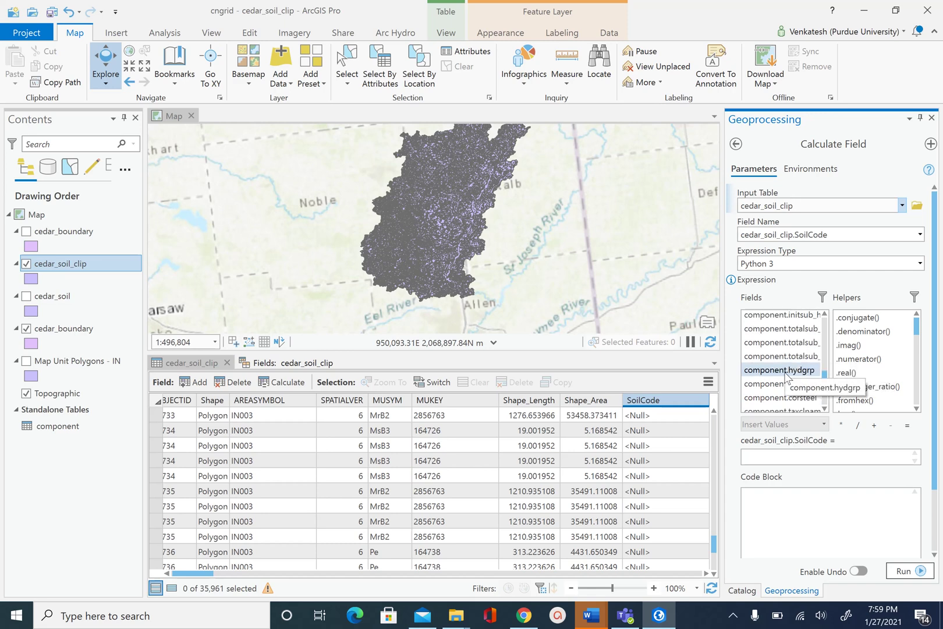
double_click(786, 370)
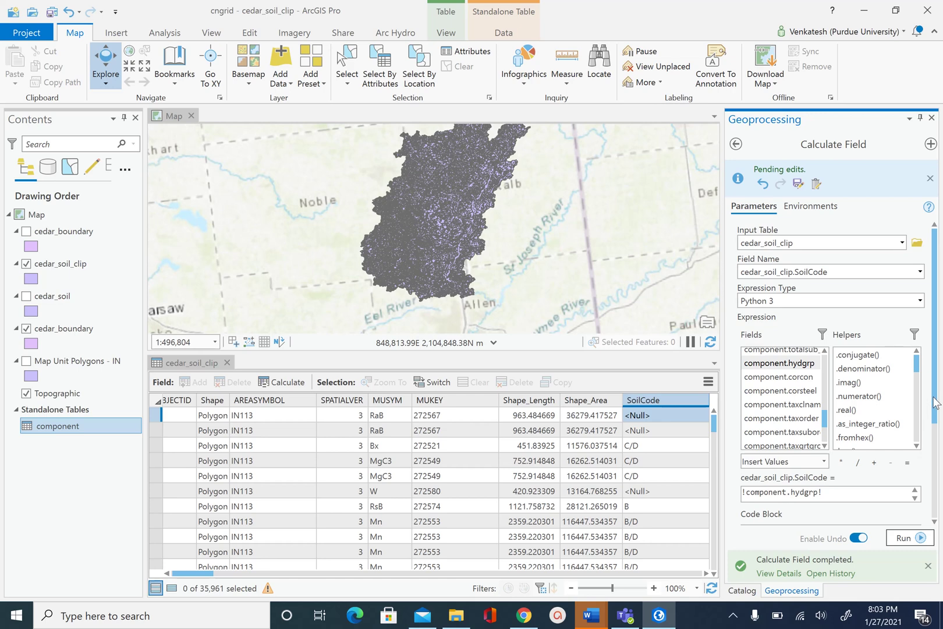
scroll(934, 402, "down", 5)
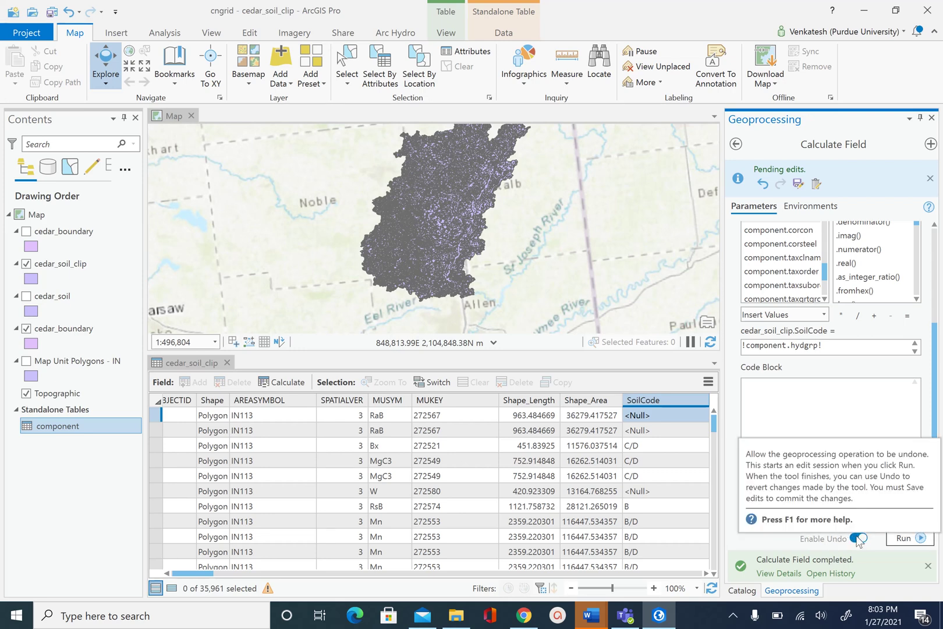
left_click(904, 537)
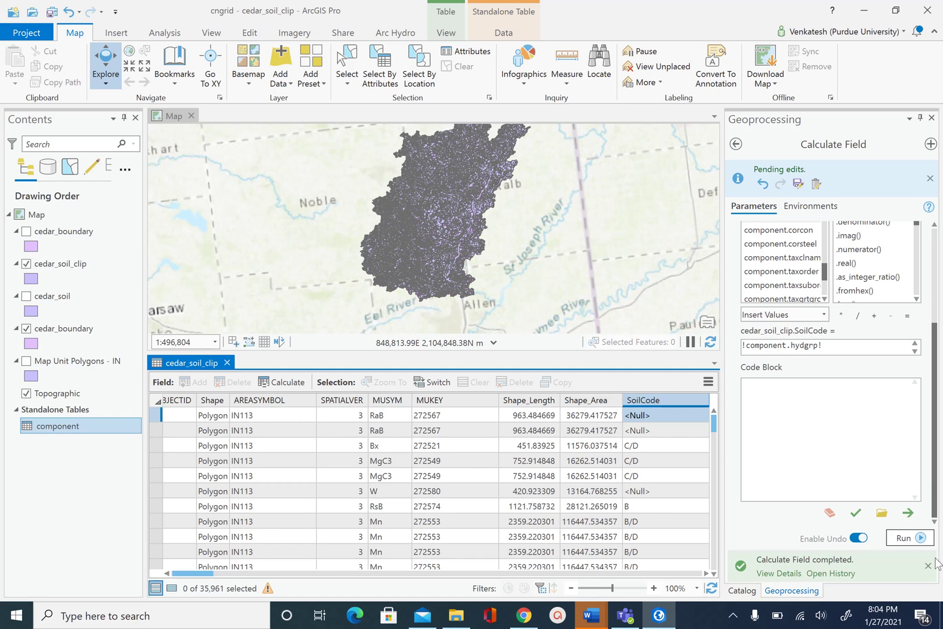
Review the parameters and messages of the Calculate Field run, close the details, and inspect the clipped soil layer on the map.
mouse_move(894, 572)
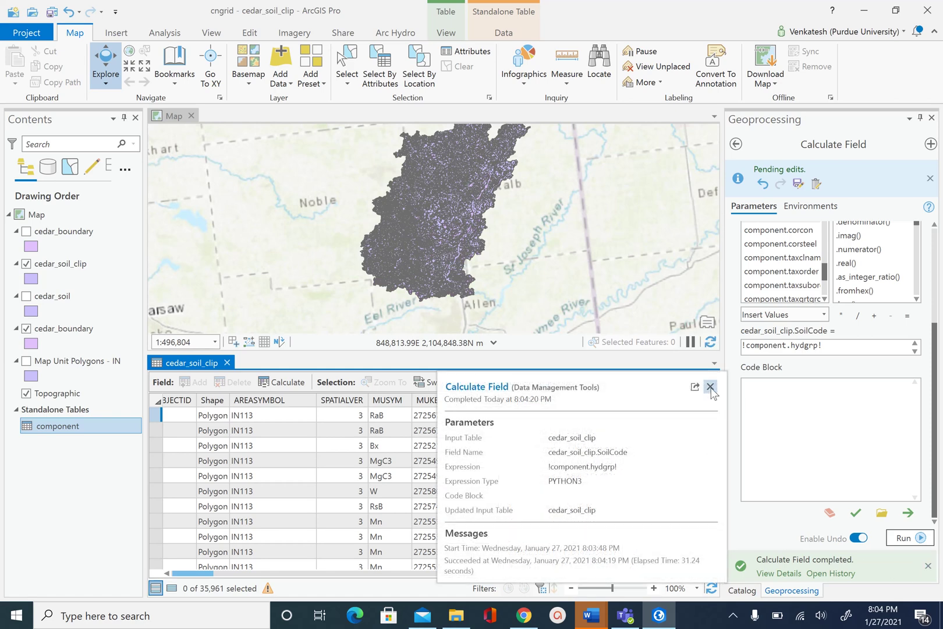
left_click(710, 386)
mouse_move(713, 423)
left_mouse_down()
mouse_move(713, 558)
mouse_move(719, 413)
left_mouse_up()
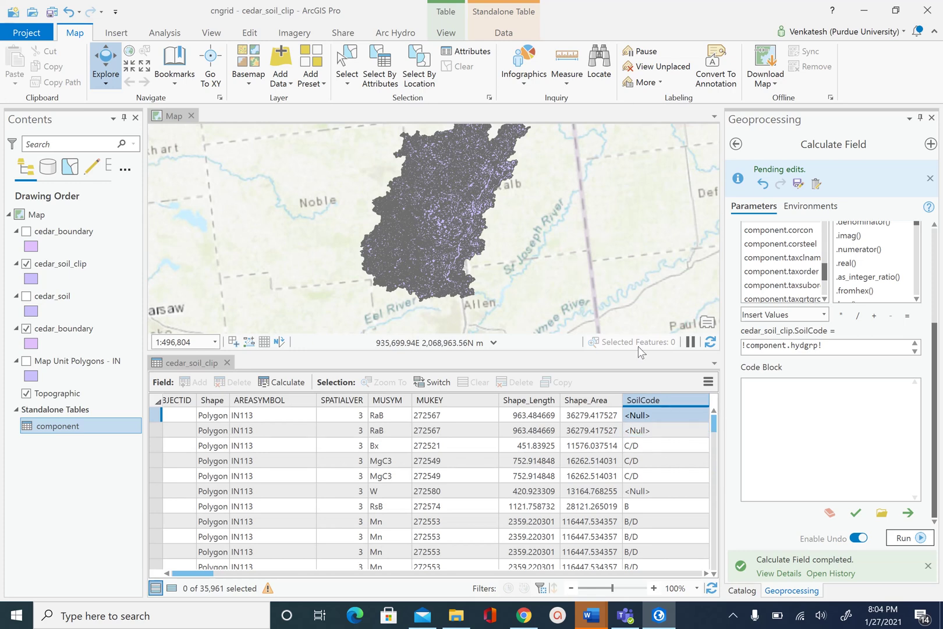
left_click_drag(561, 223, 565, 270)
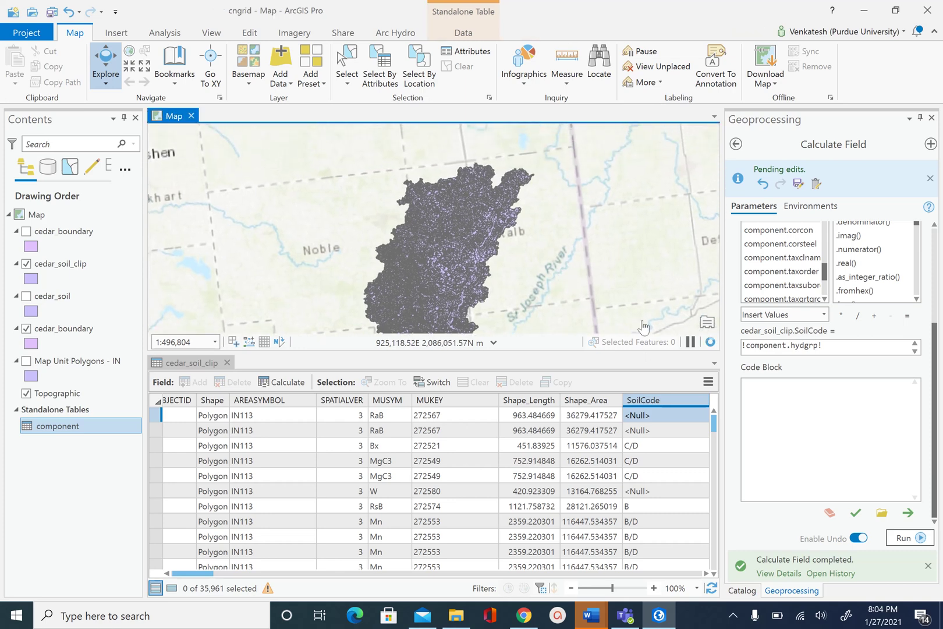
left_click_drag(428, 256, 428, 217)
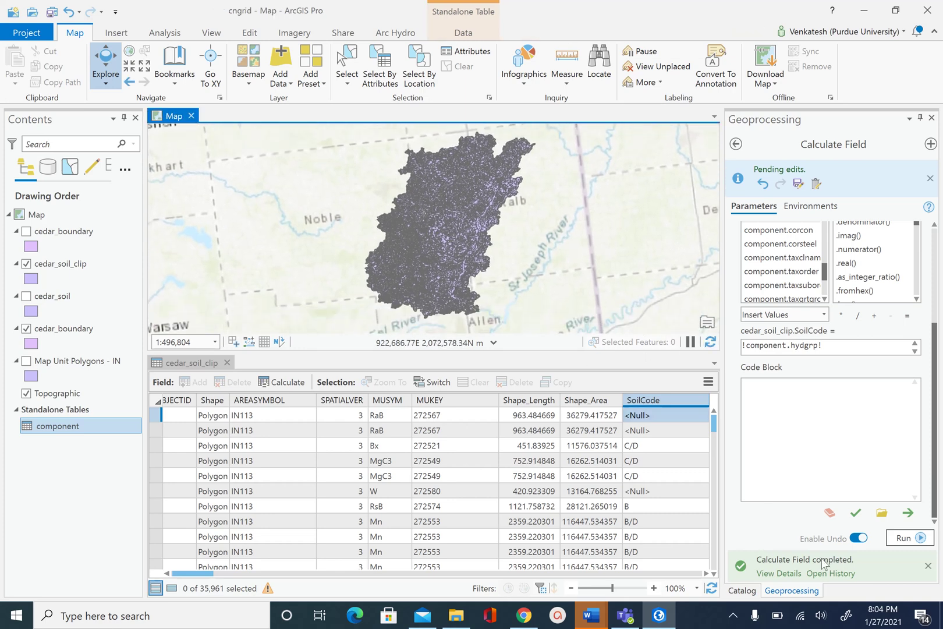
Show the project catalog and expand the cngrid folder's cedar_ssurgo.gdb down to the feature classes in its Spatial dataset.
left_click(742, 590)
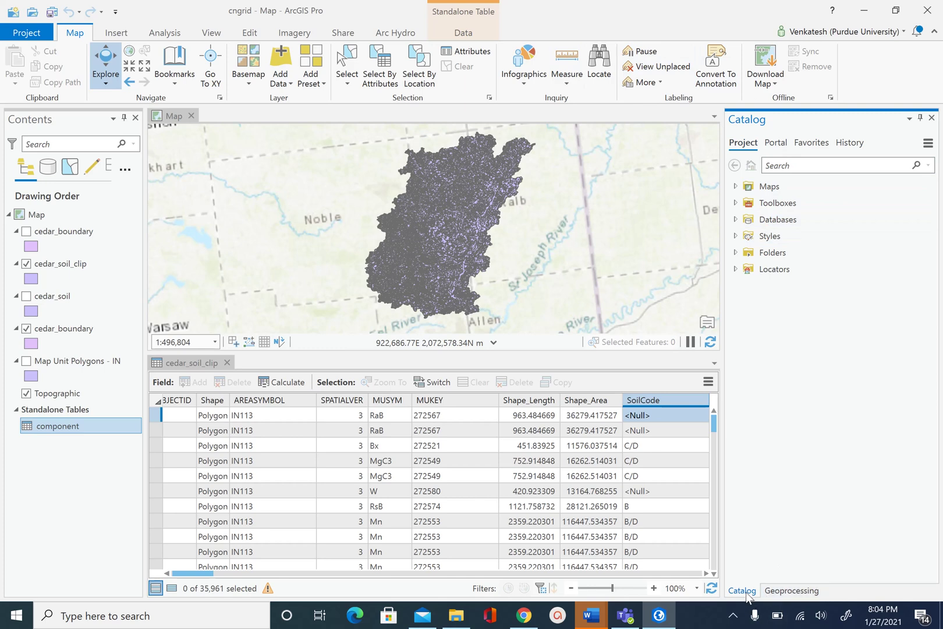
left_click(735, 253)
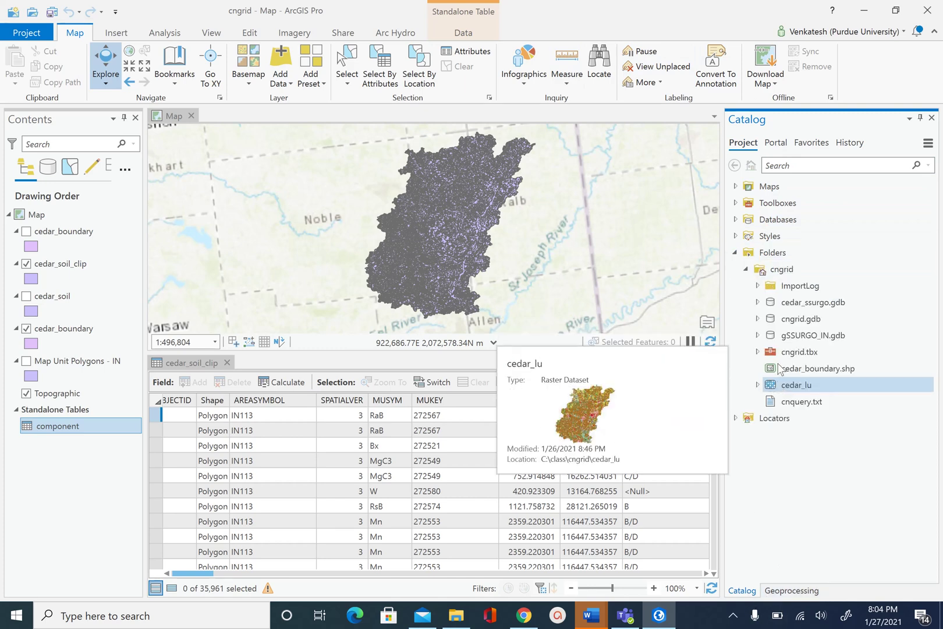
left_click(757, 302)
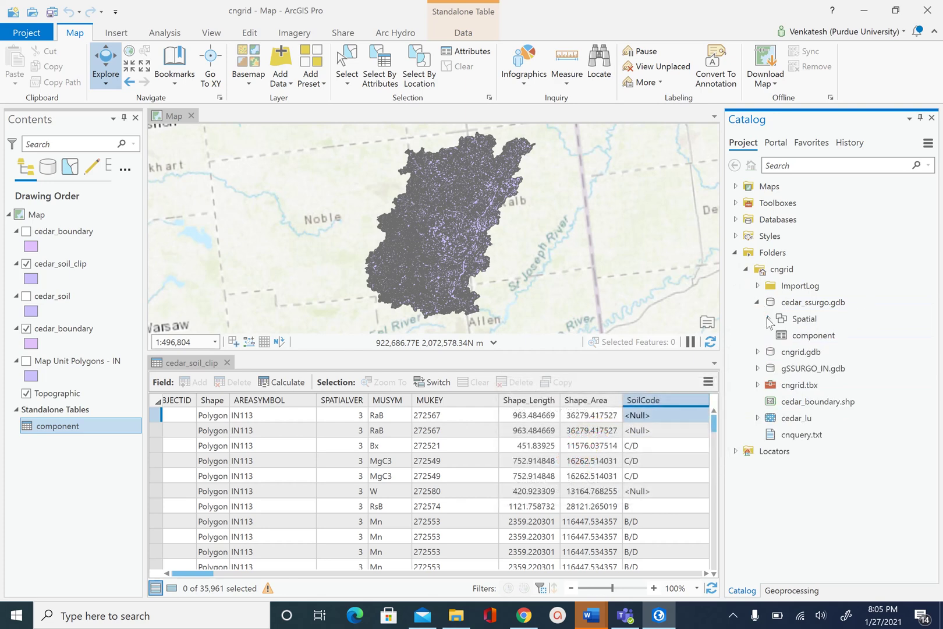
left_click(768, 319)
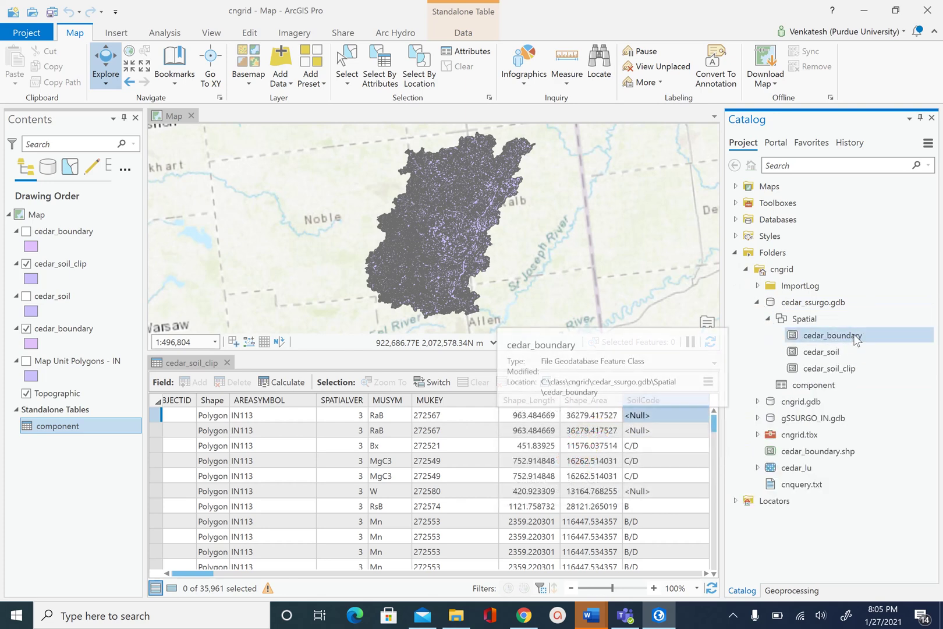